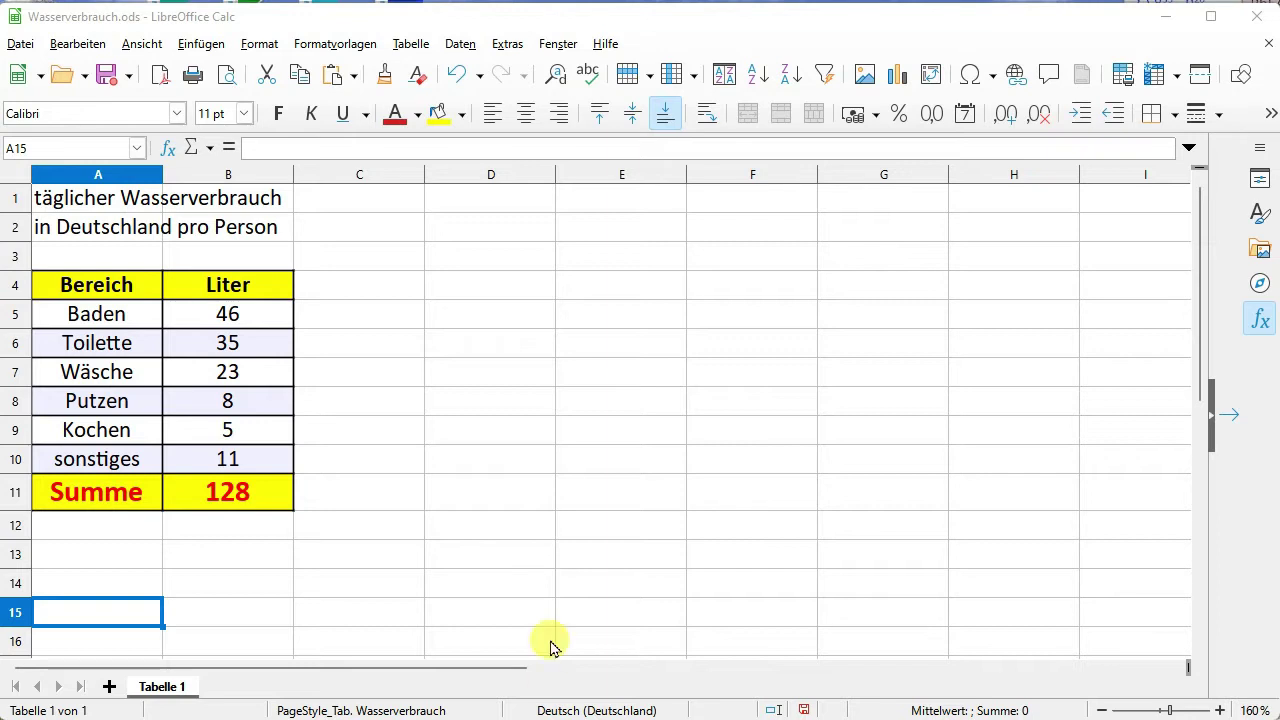
Step: Select A5:B10 and start inserting a chart, then cancel that first attempt
click(55, 316)
drag(55, 316, 226, 472)
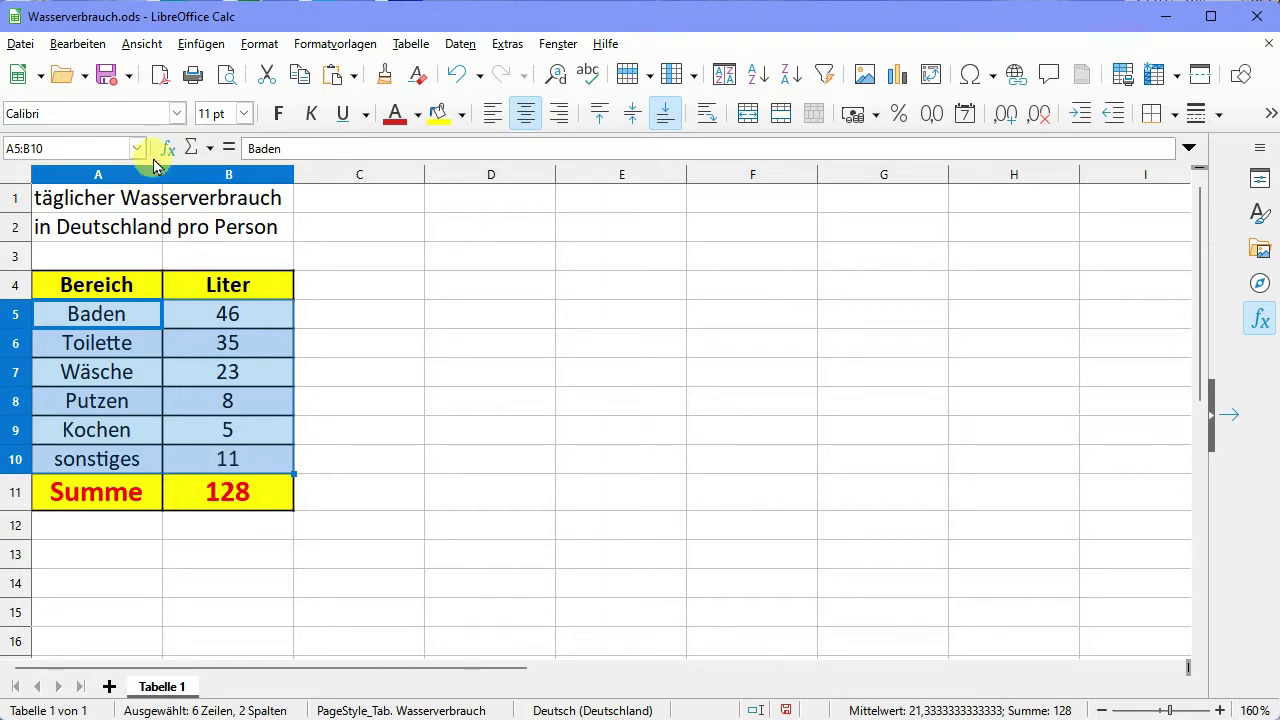
click(197, 44)
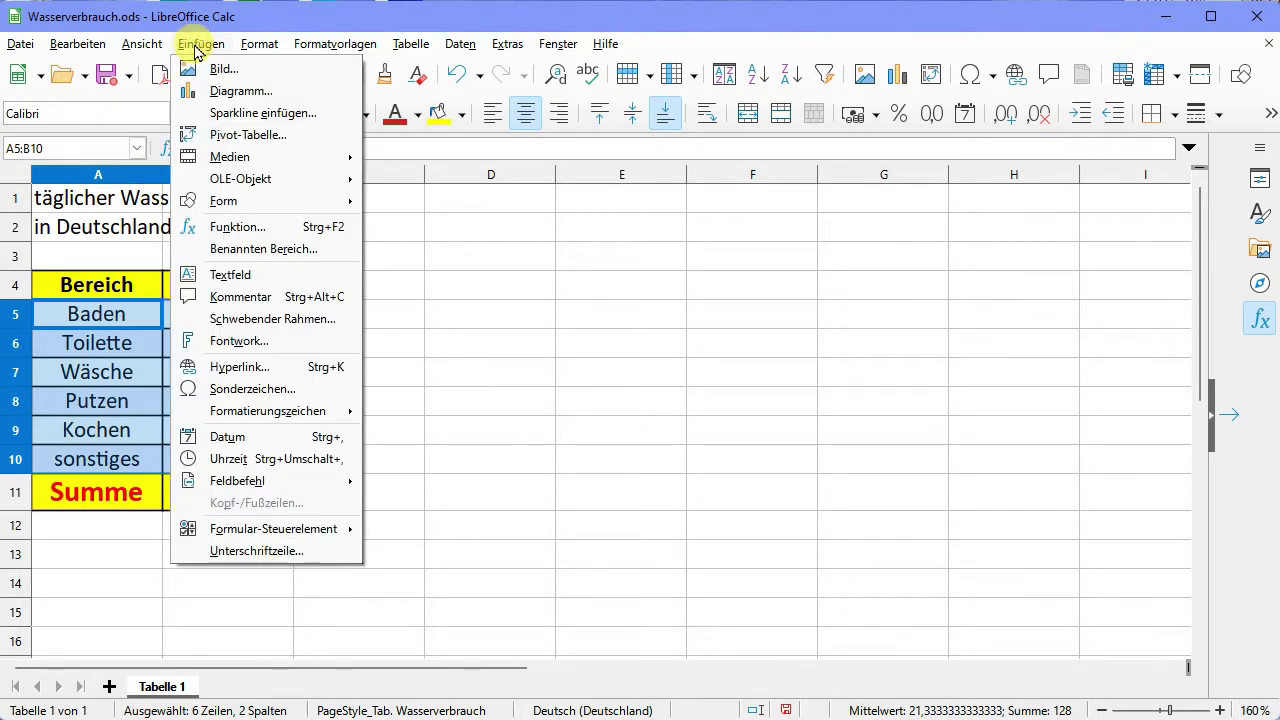
click(244, 92)
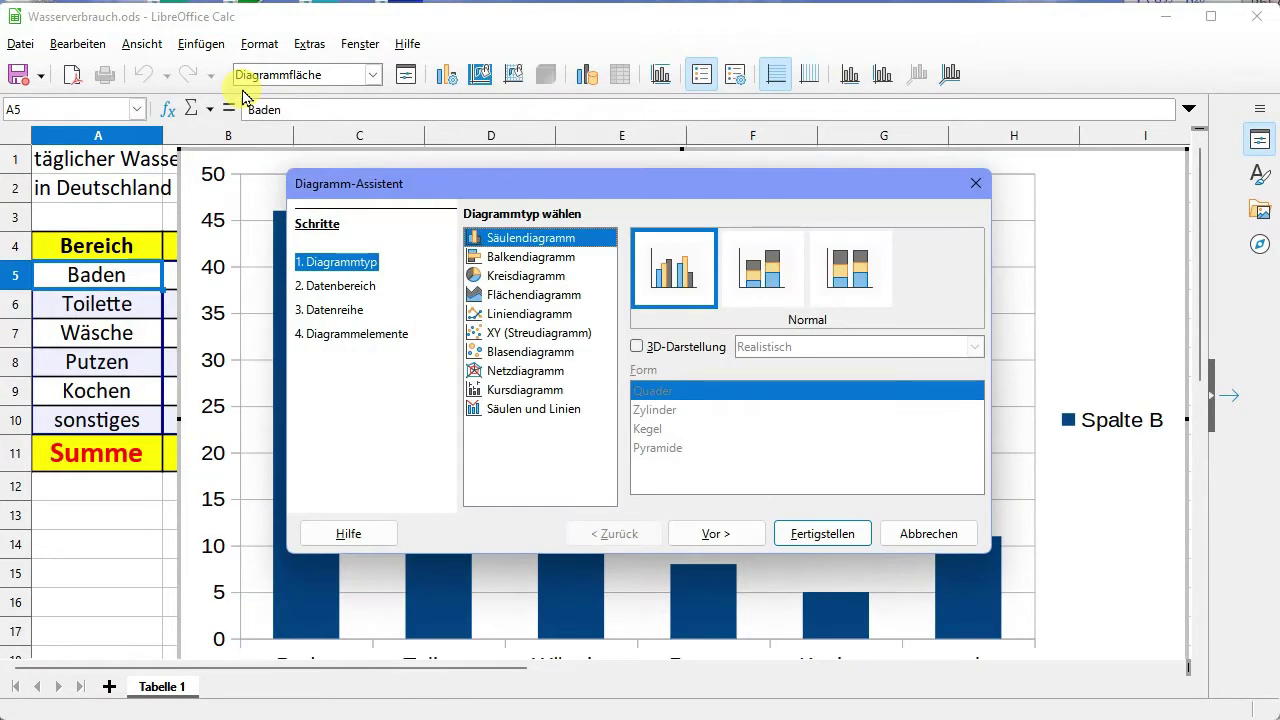
click(910, 534)
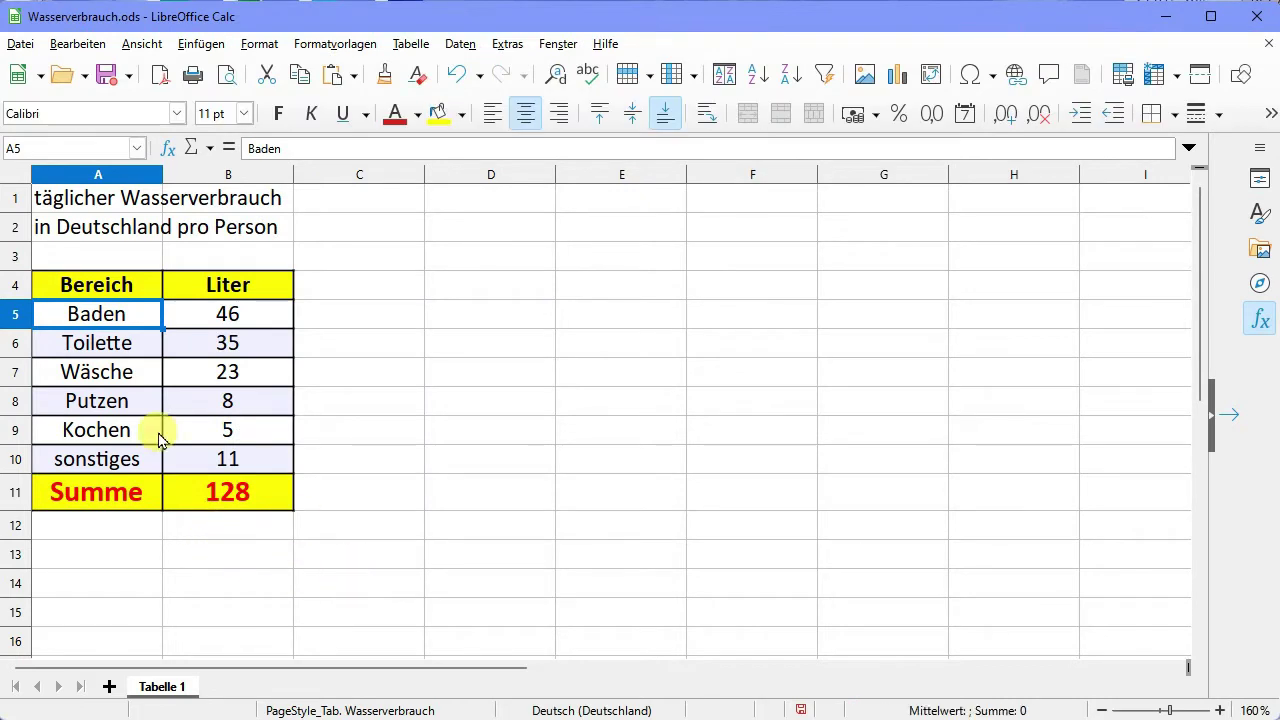
Step: Reselect A5:B10 and create a Kreisdiagramm (Normal) pie chart from it
drag(60, 316, 222, 458)
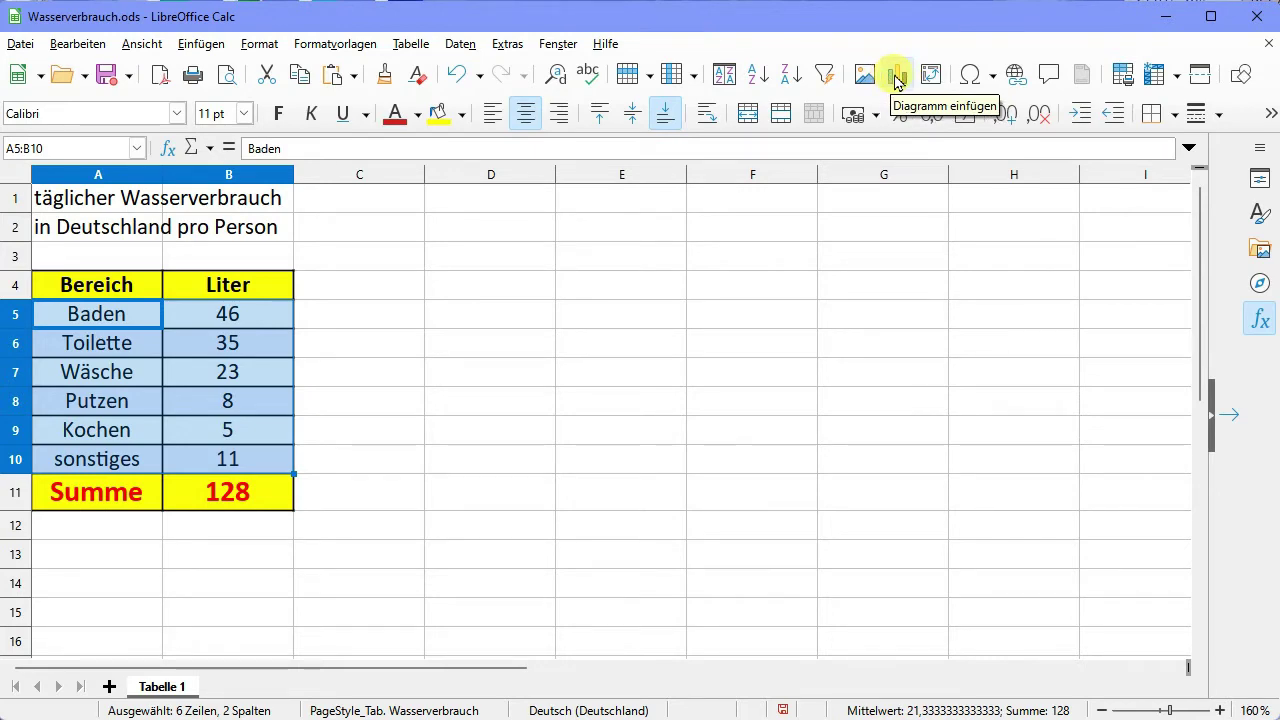
click(897, 78)
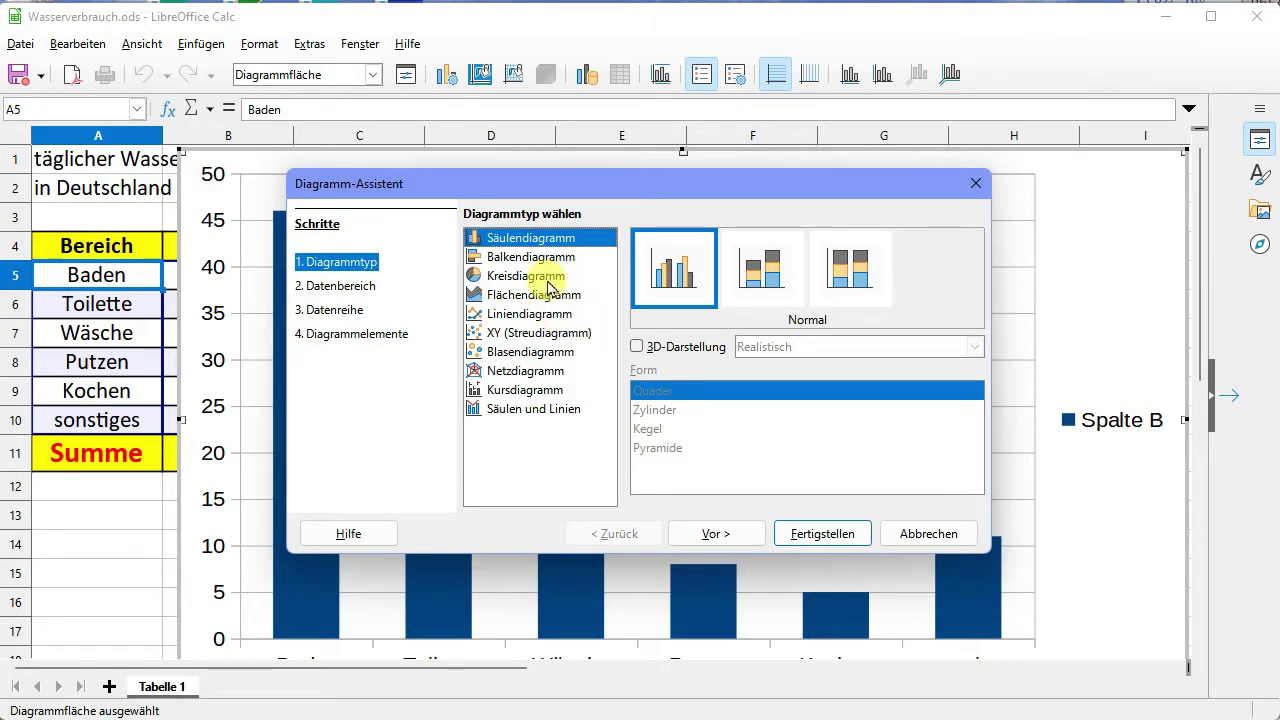
click(528, 283)
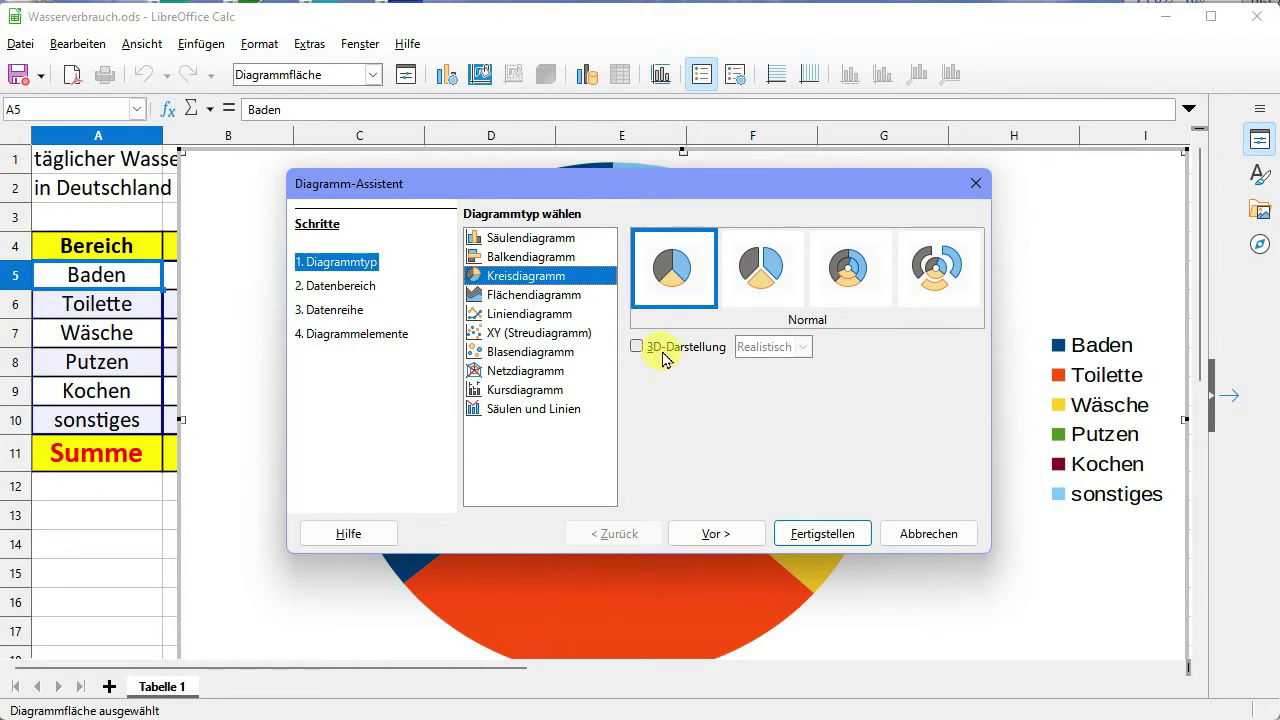
click(812, 534)
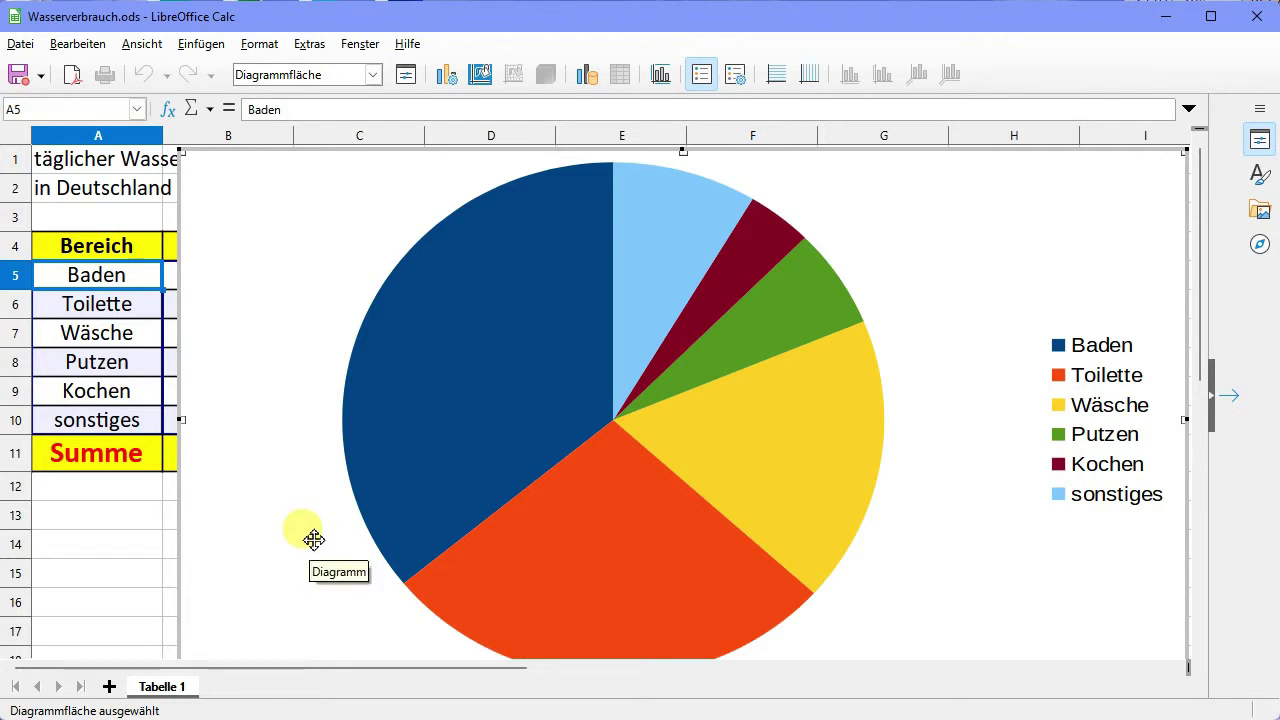
Step: Shrink the pie chart and place it beside the water-use table, then reopen it for editing
click(94, 542)
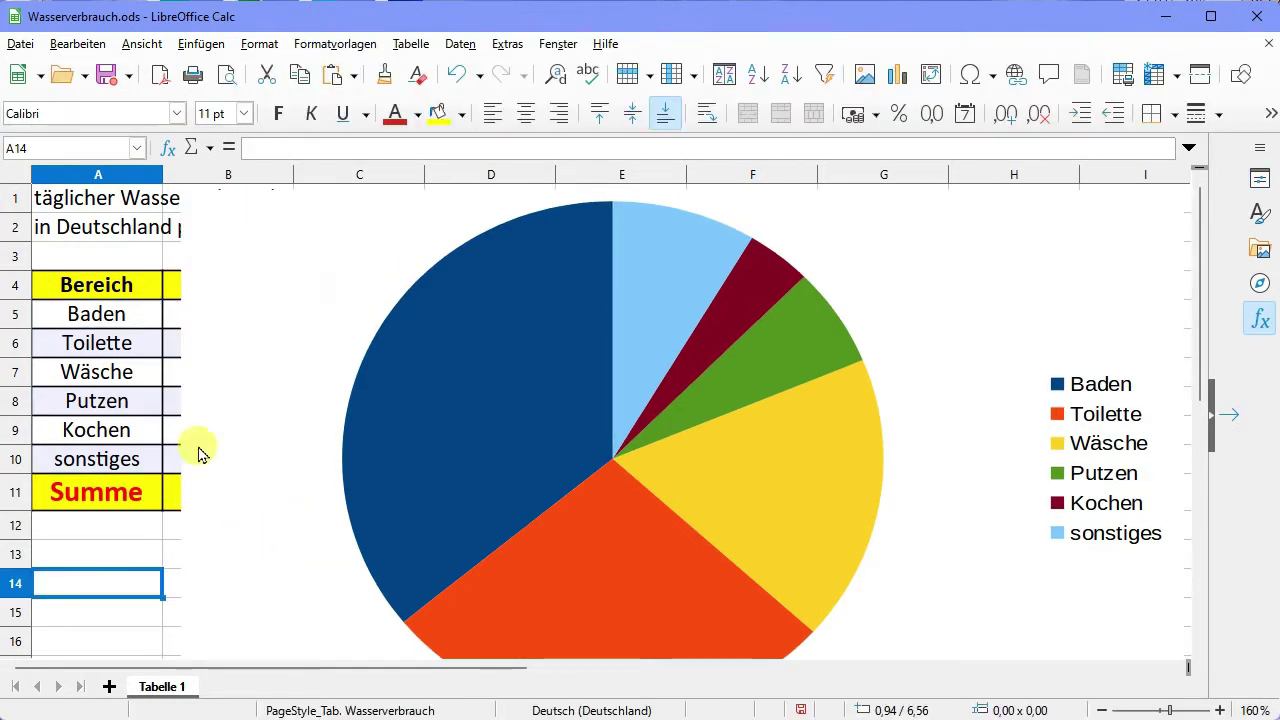
click(279, 255)
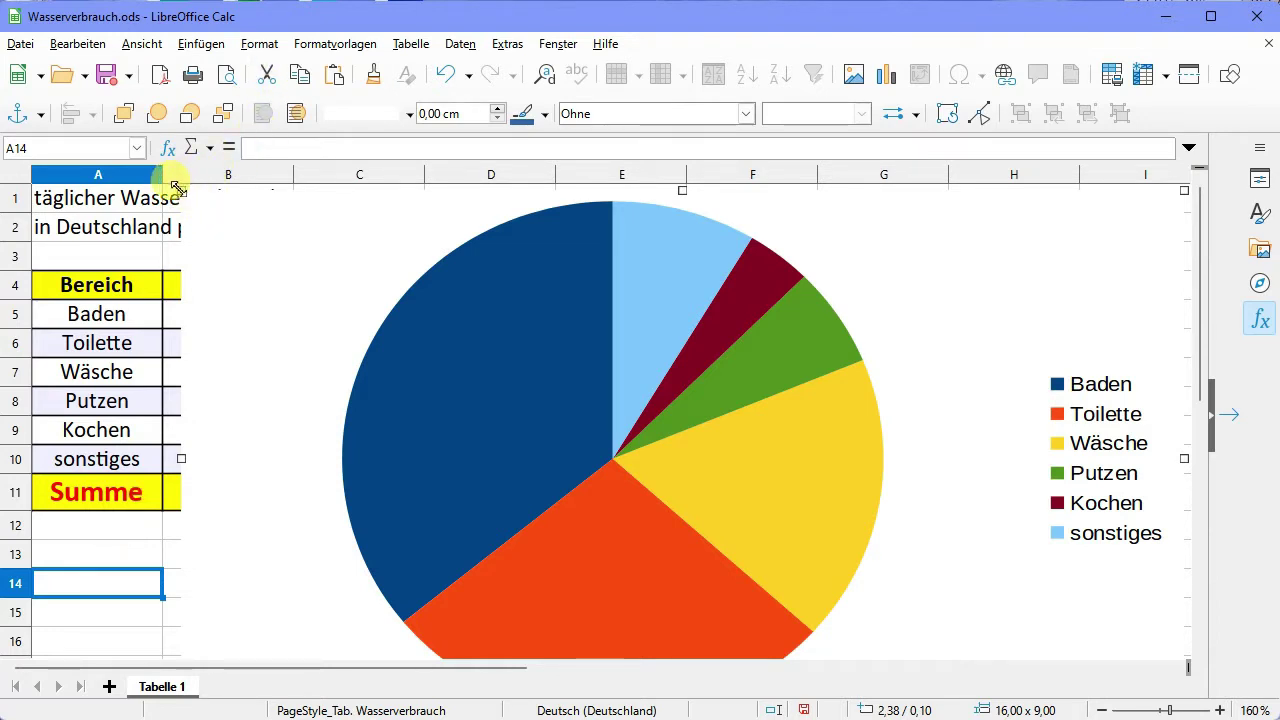
drag(177, 187, 454, 339)
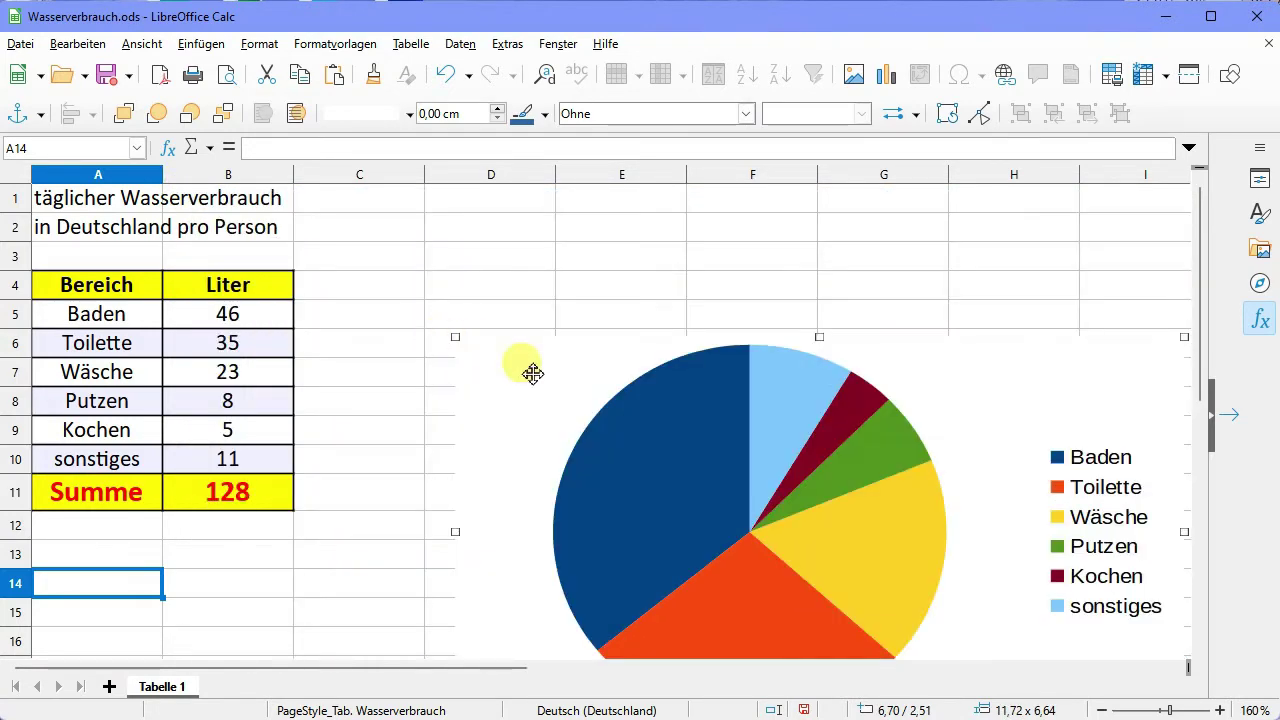
drag(547, 426, 398, 266)
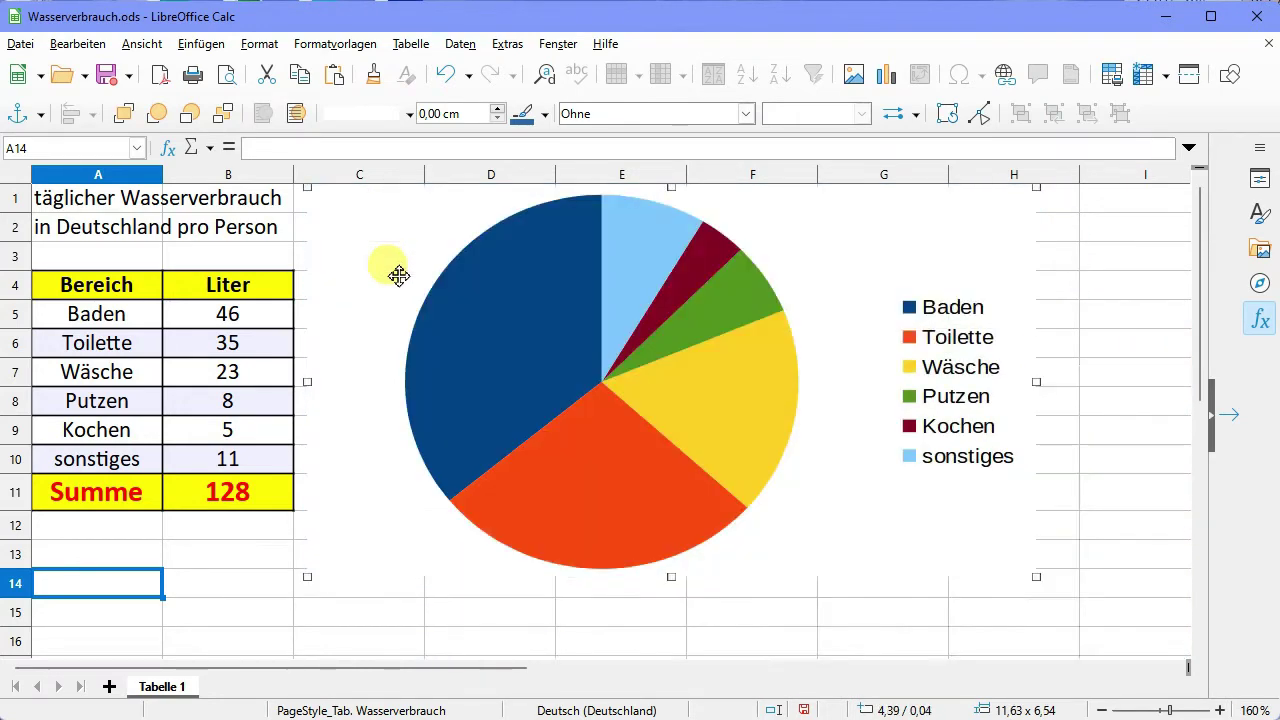
drag(1036, 574, 1160, 643)
click(212, 552)
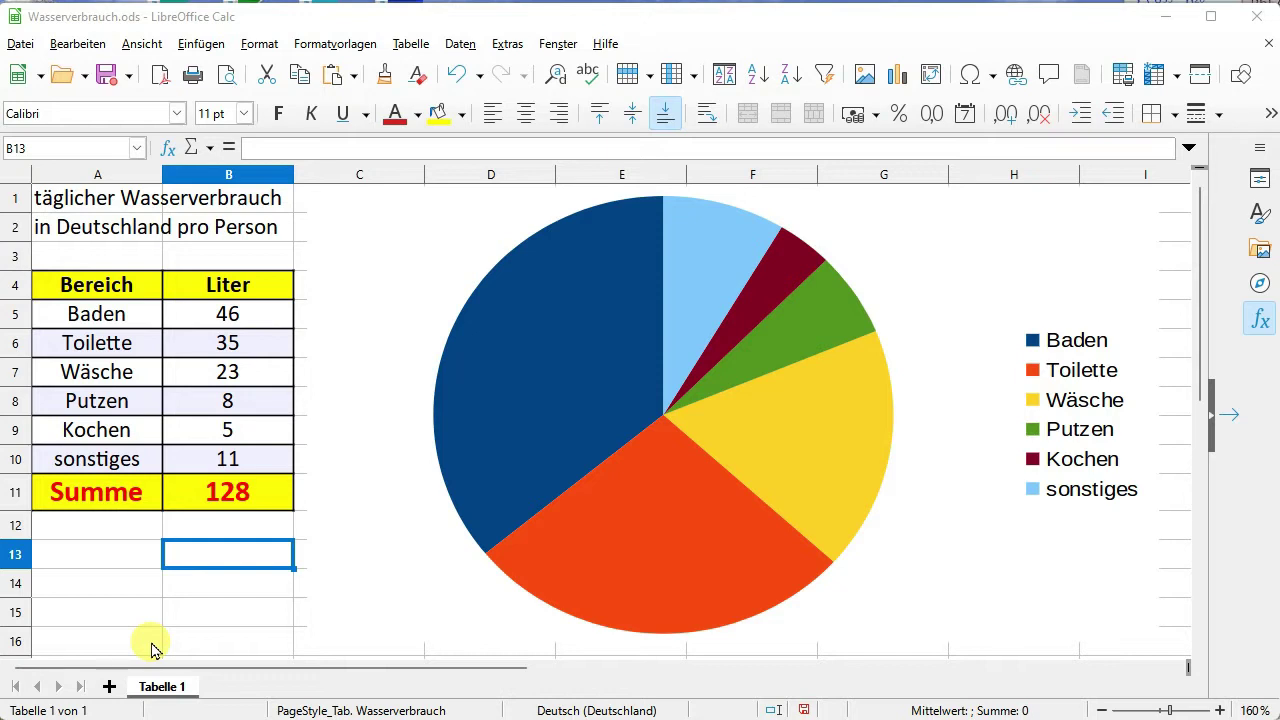
double_click(390, 578)
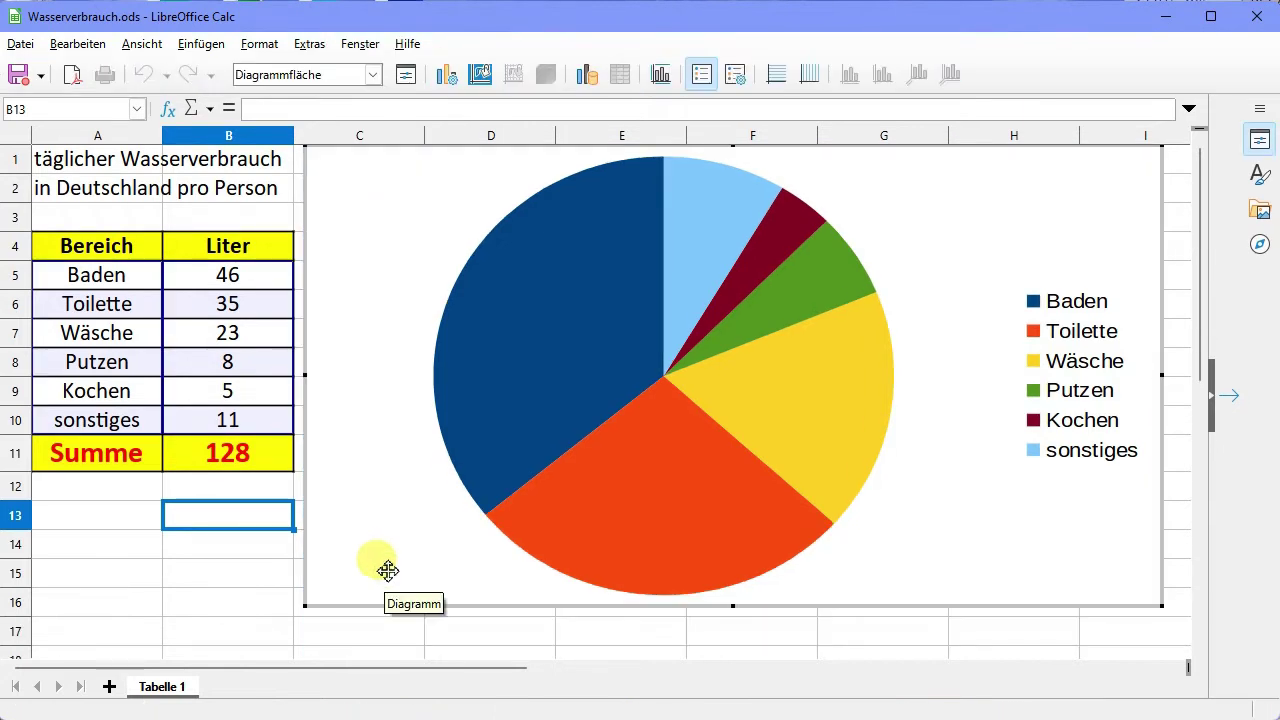
Step: Open the pie data series properties and adjust the pie's start angle
click(667, 426)
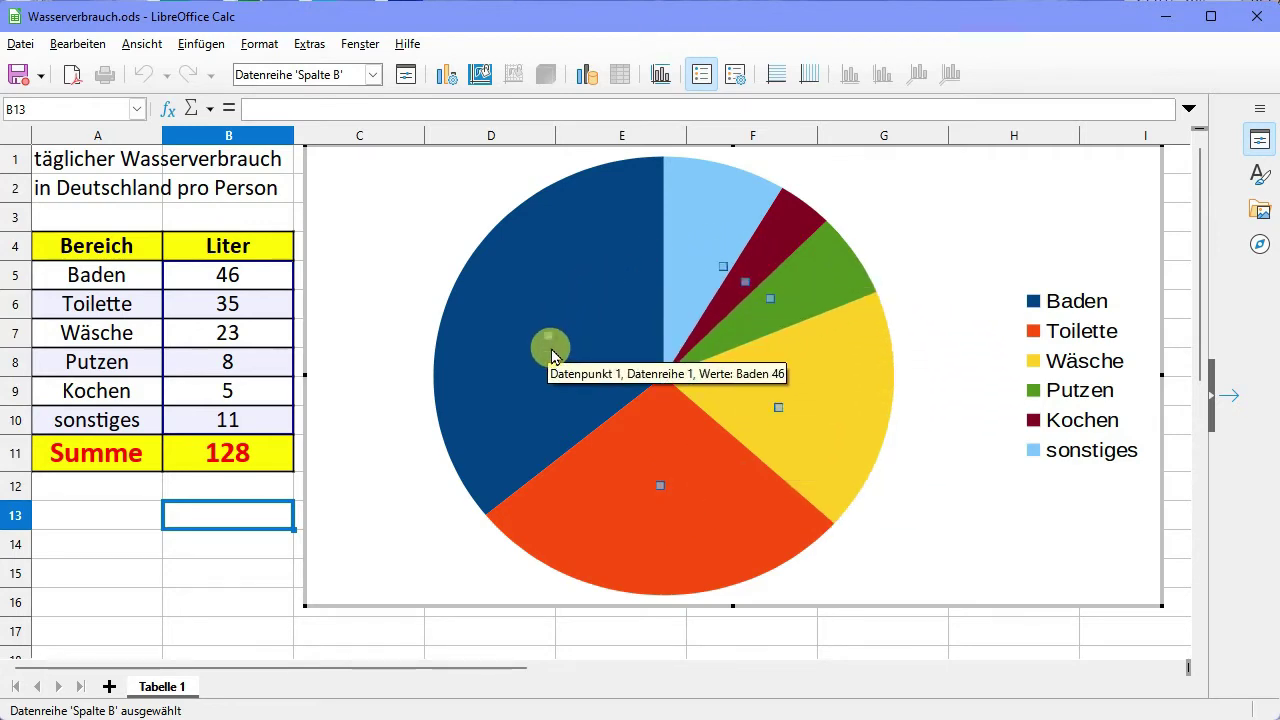
double_click(712, 432)
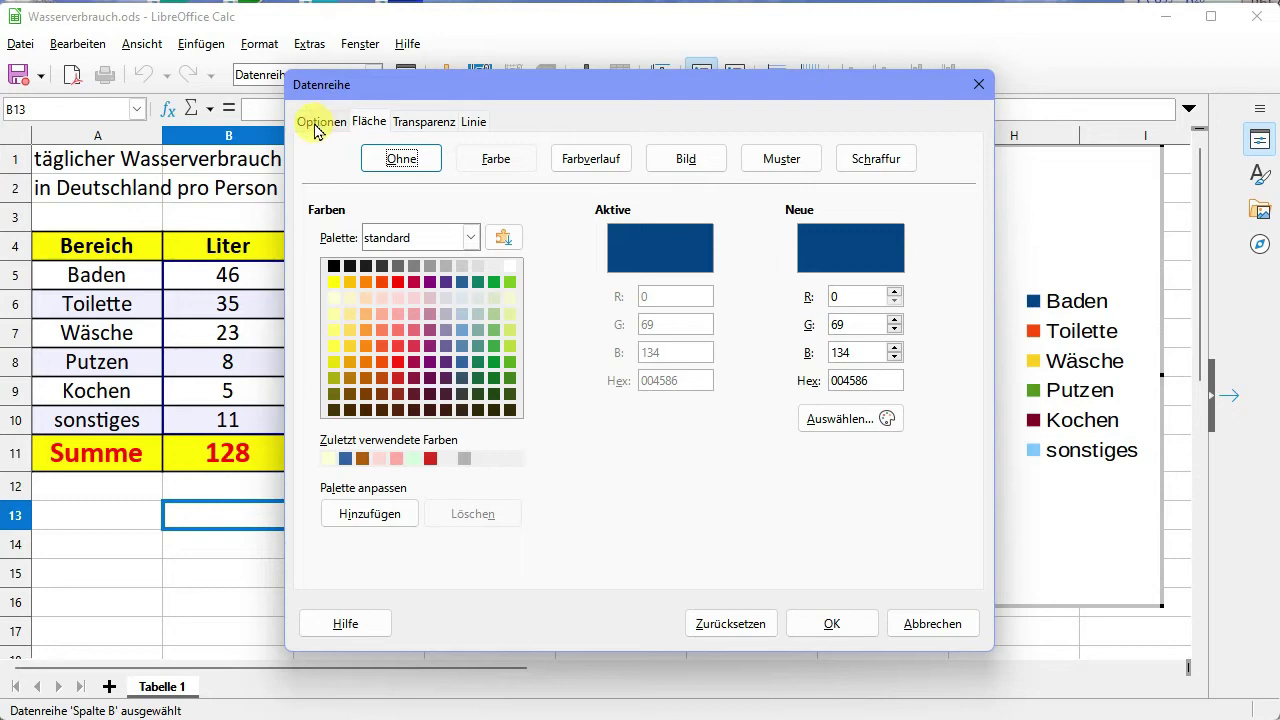
click(316, 126)
mouse_move(455, 90)
mouse_down()
mouse_move(765, 107)
mouse_move(940, 89)
mouse_up()
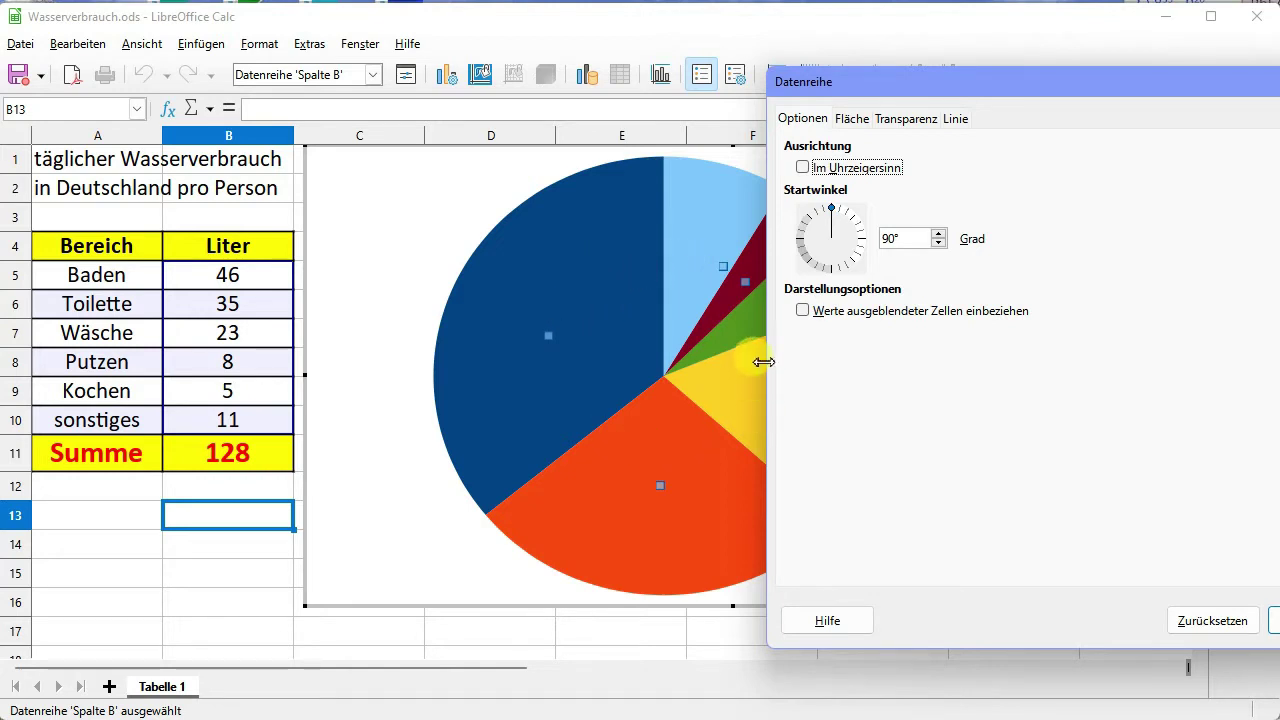
mouse_move(831, 208)
mouse_down()
mouse_move(857, 241)
mouse_move(836, 216)
mouse_up()
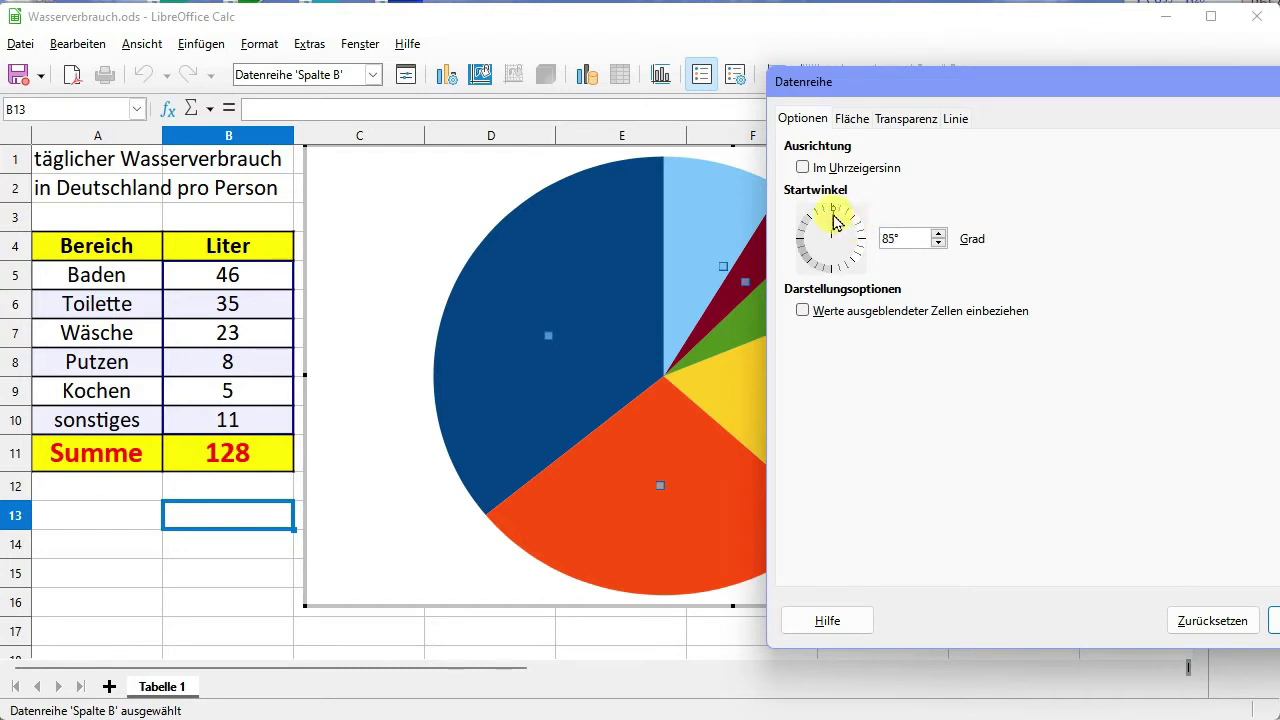
click(912, 234)
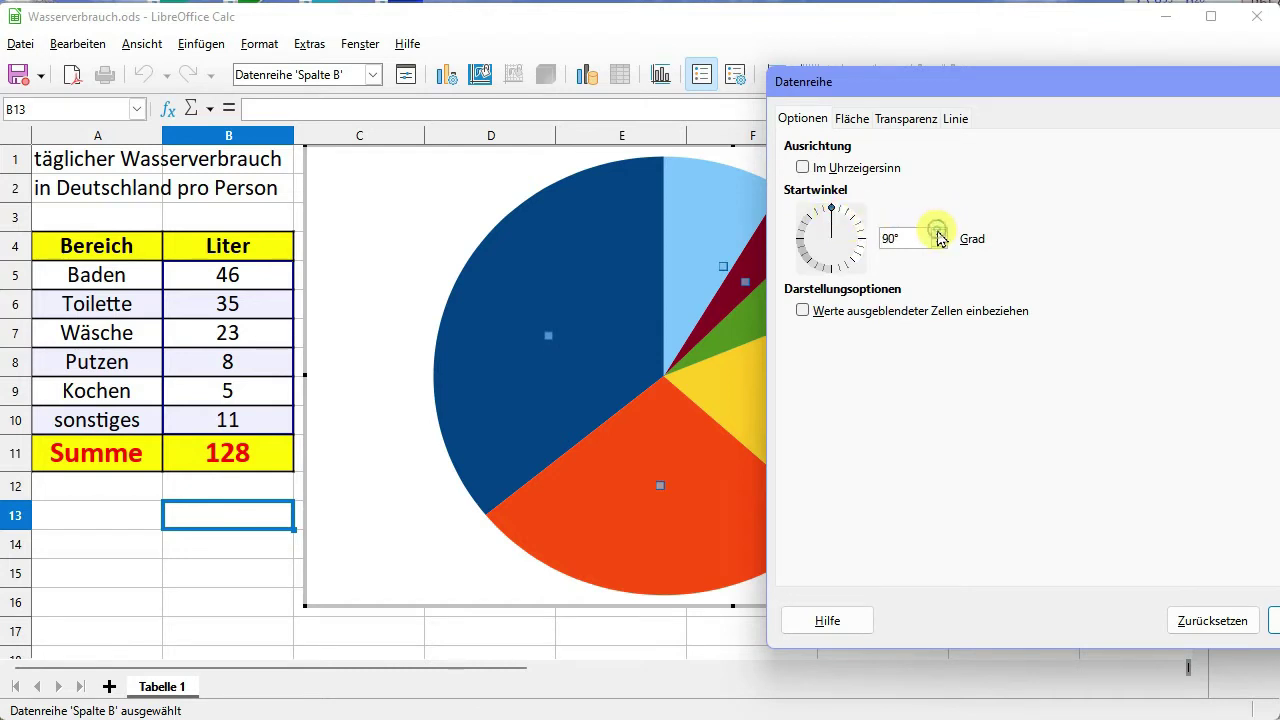
Step: Set the data series border line style to Durchgängig so every slice has a solid outline
click(857, 118)
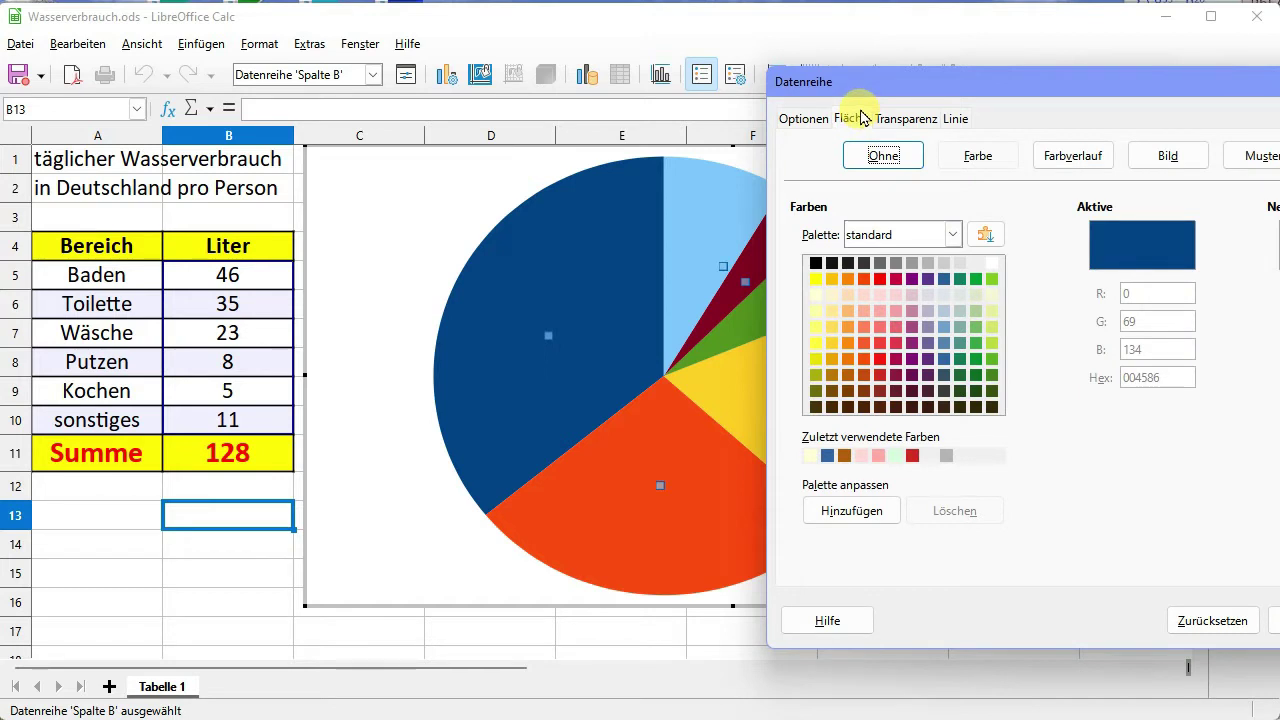
drag(969, 97, 399, 72)
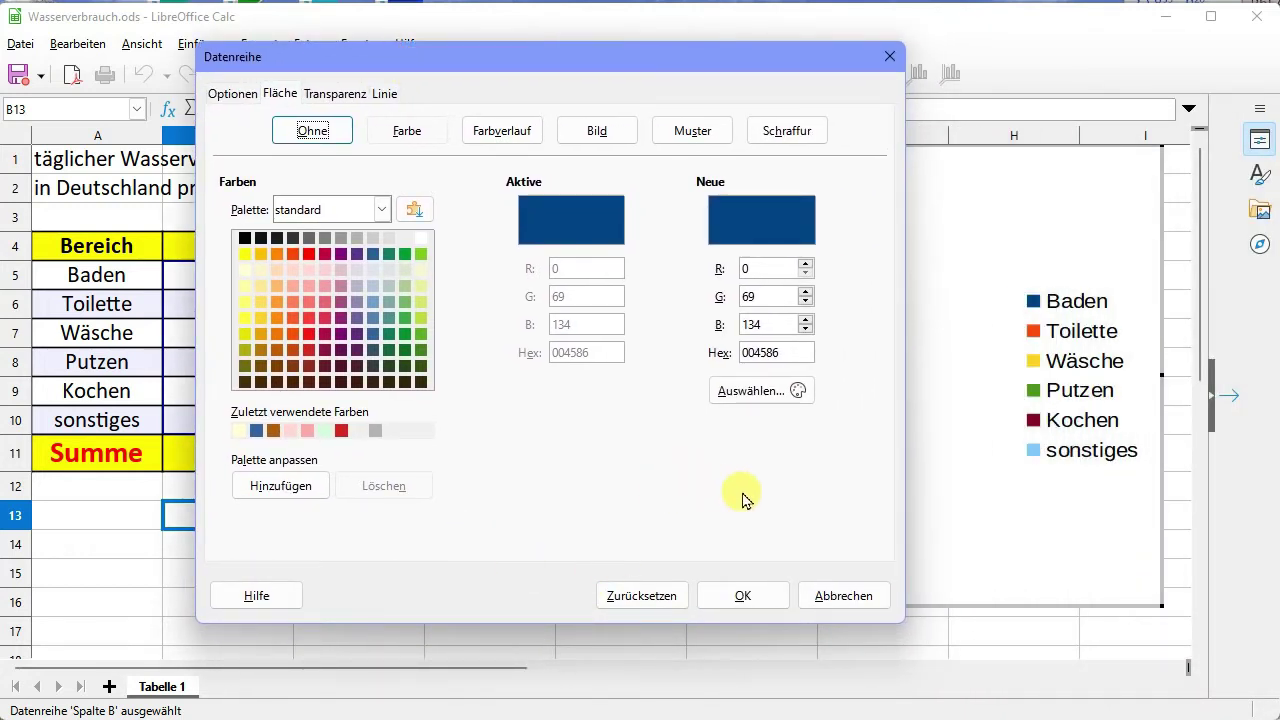
click(387, 96)
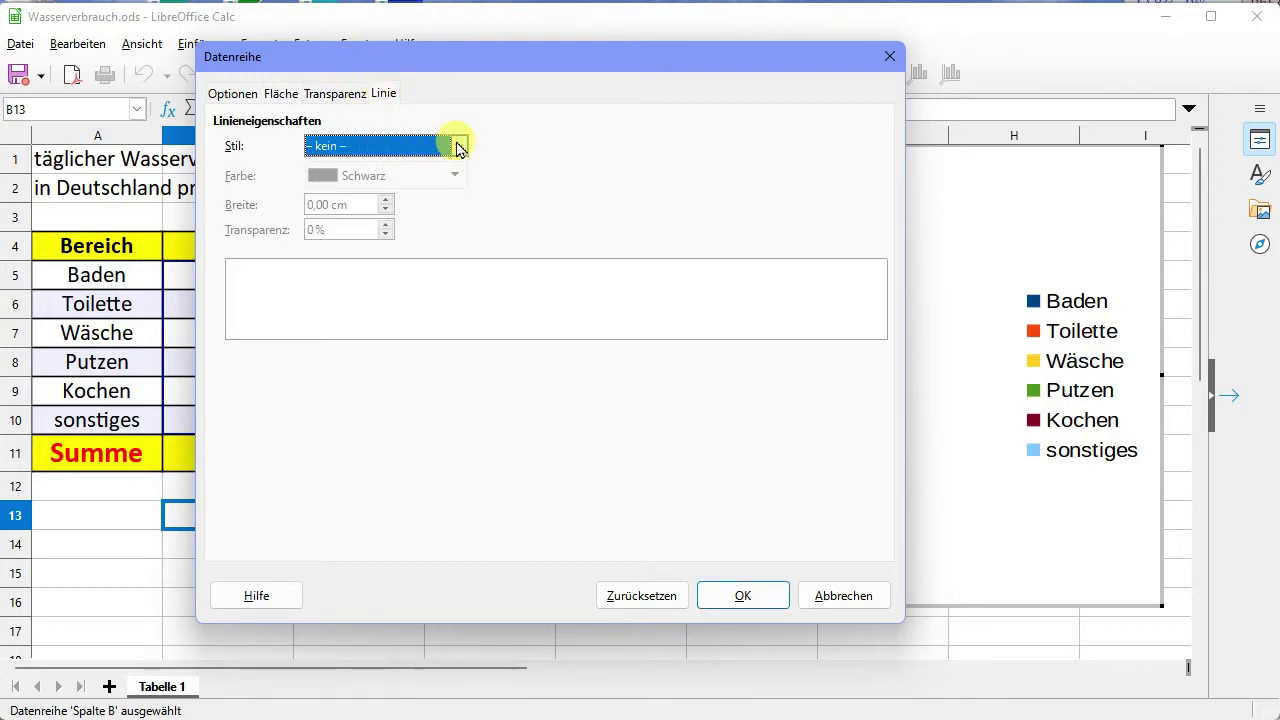
click(459, 147)
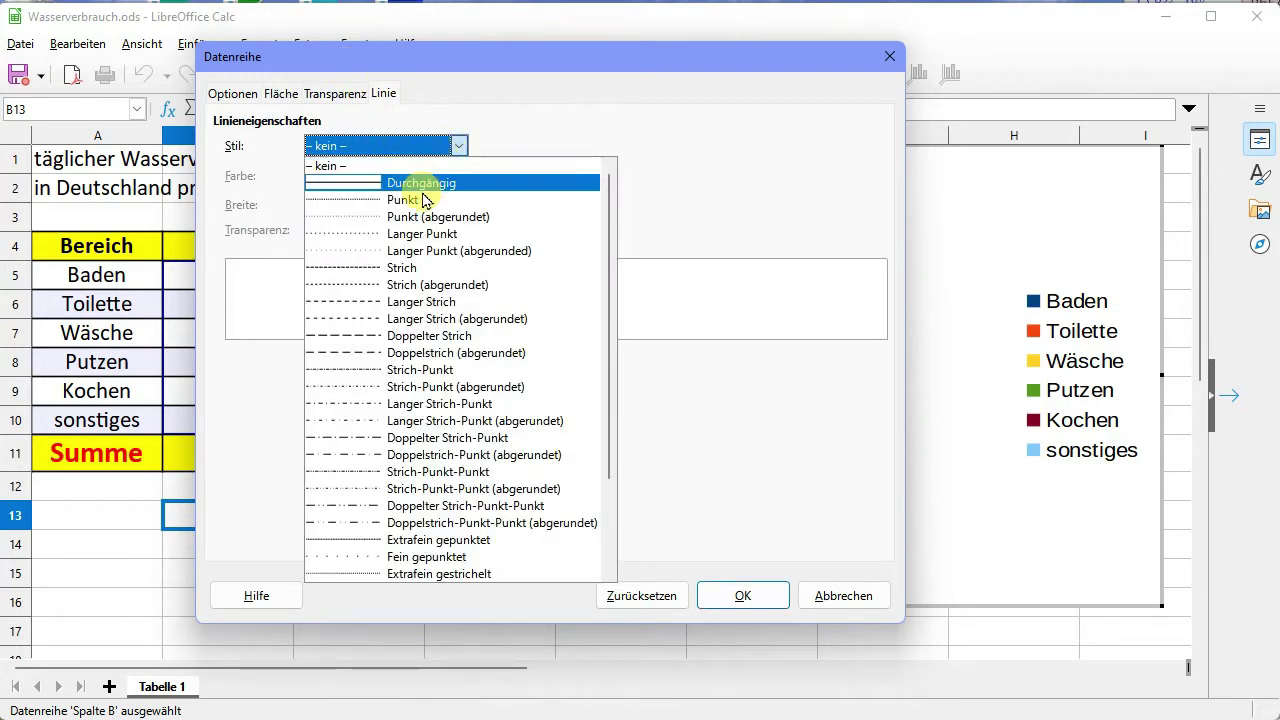
click(432, 186)
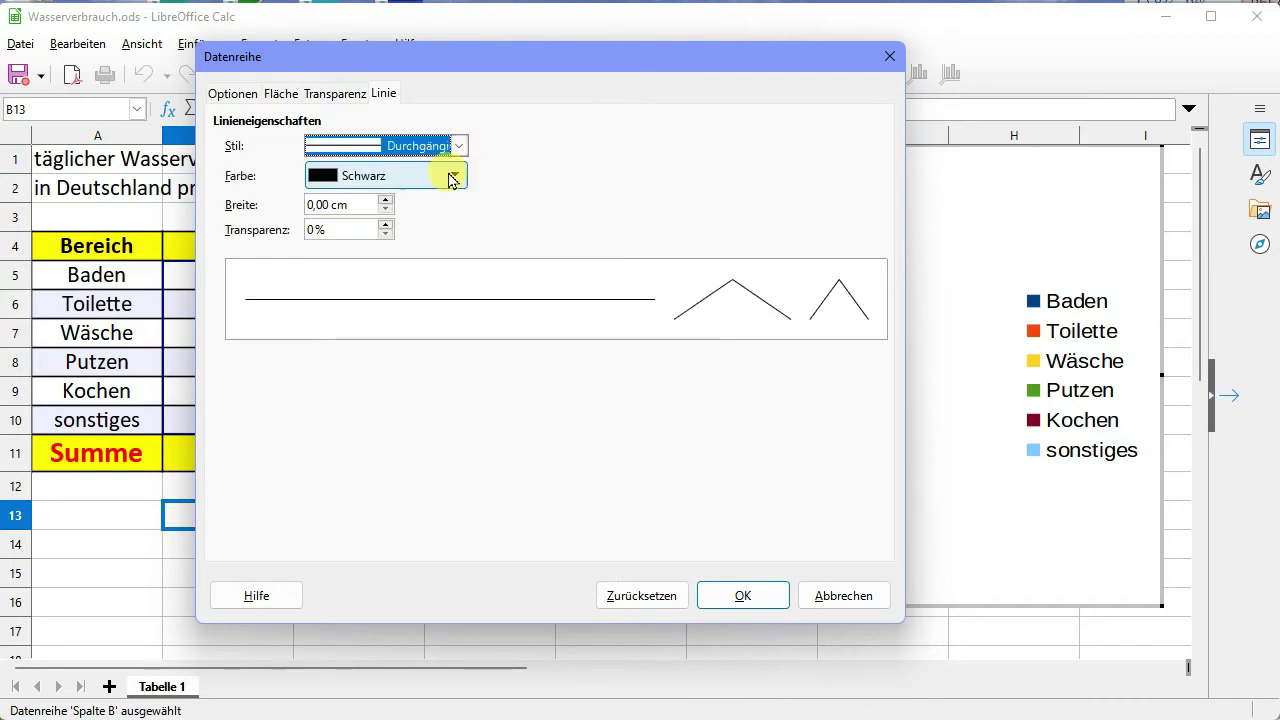
click(714, 594)
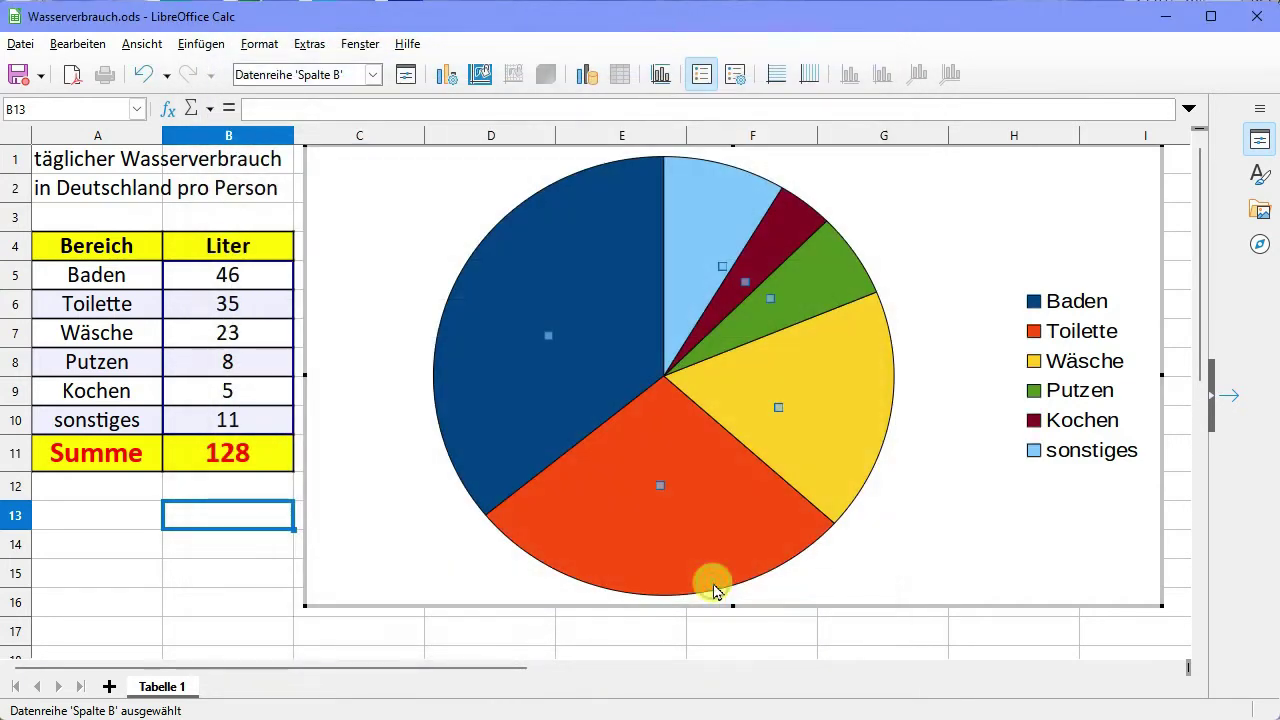
Step: Re-enter chart editing and open the formatting of the Toilette slice
click(904, 614)
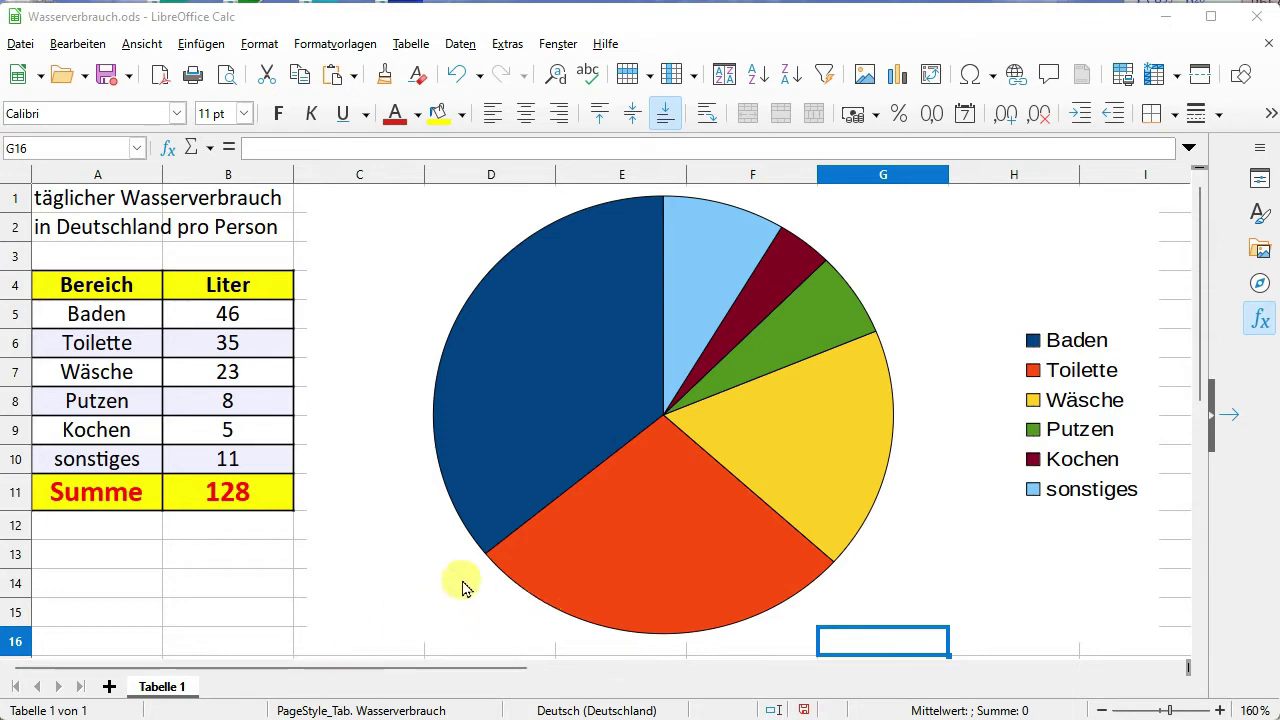
click(550, 498)
double_click(636, 425)
click(641, 436)
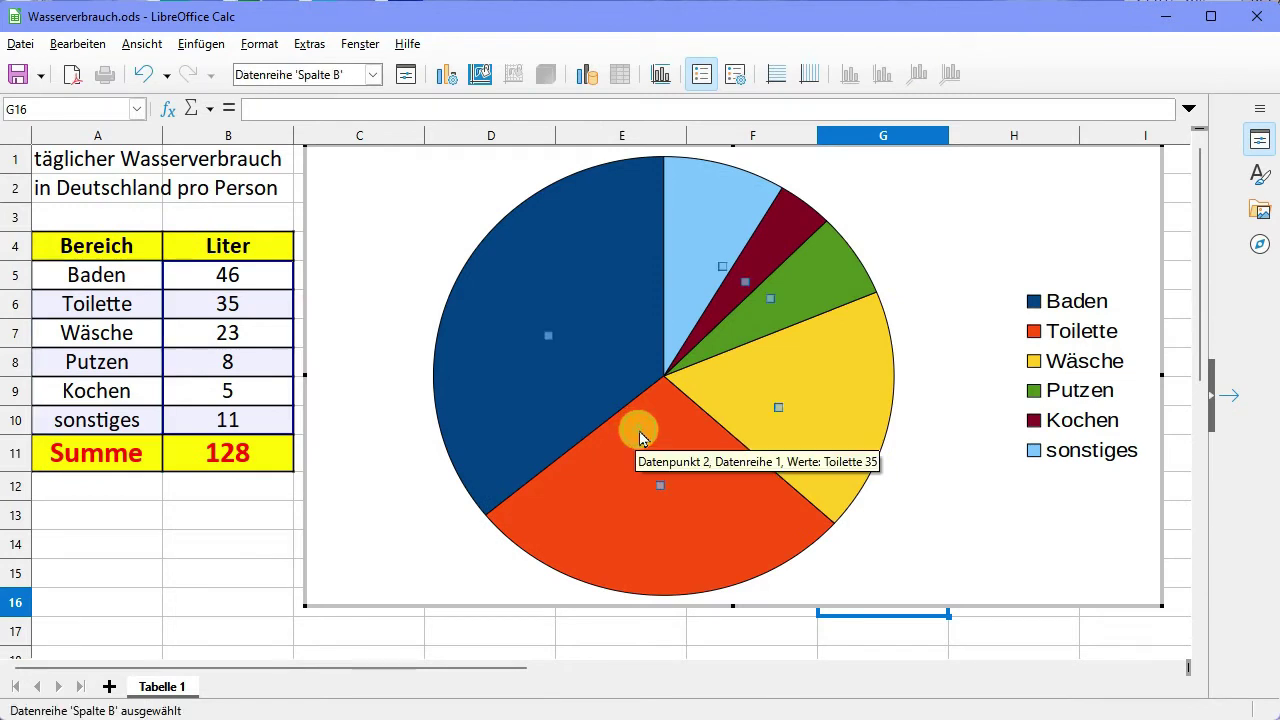
mouse_move(536, 402)
mouse_move(620, 551)
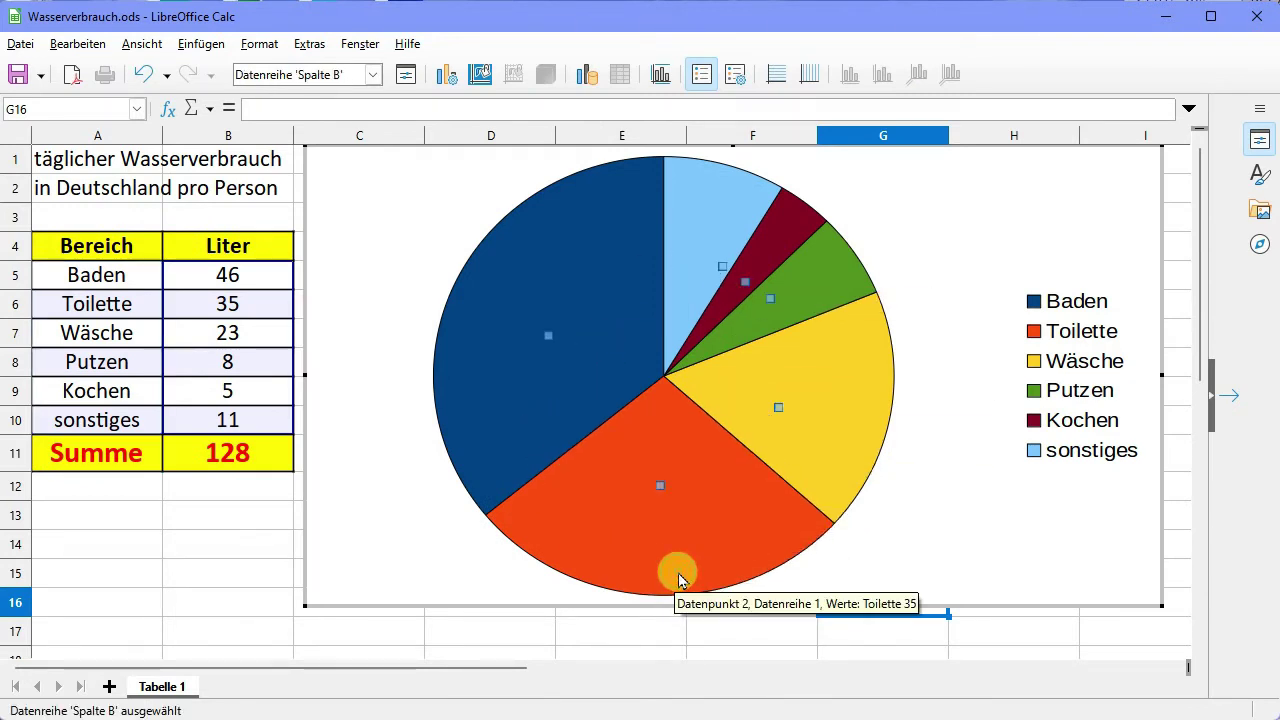
click(679, 572)
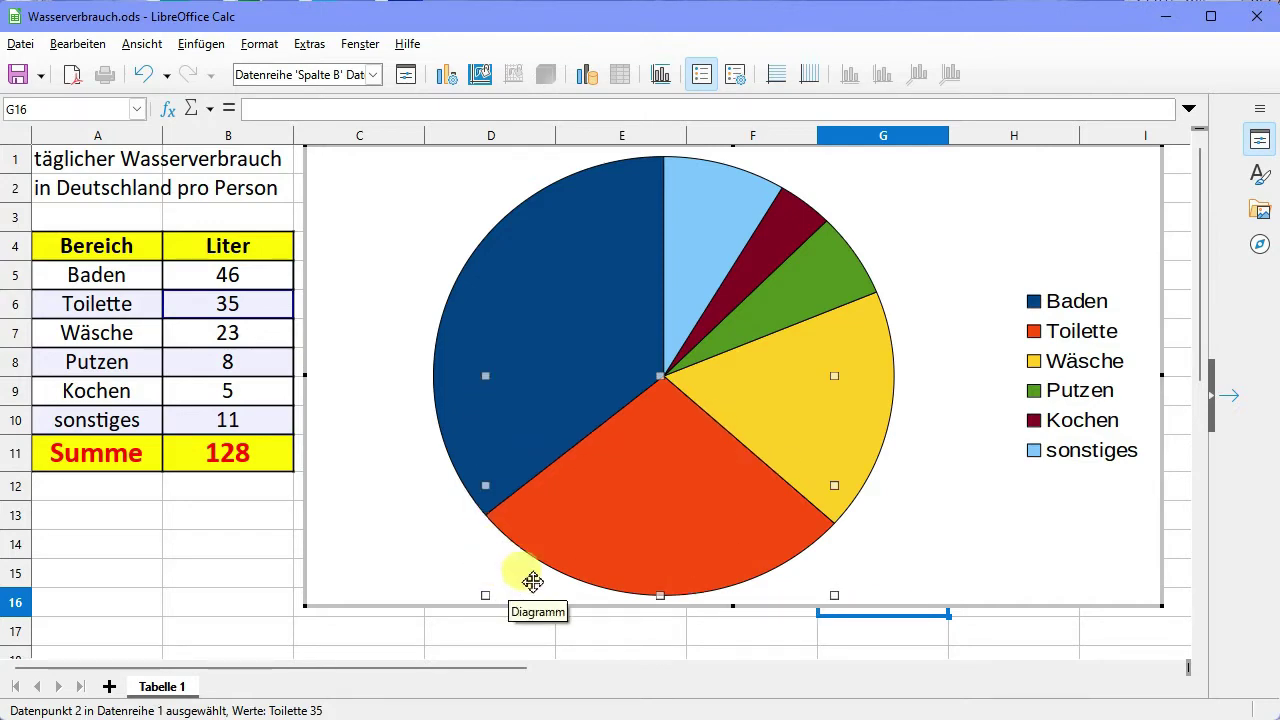
mouse_move(493, 427)
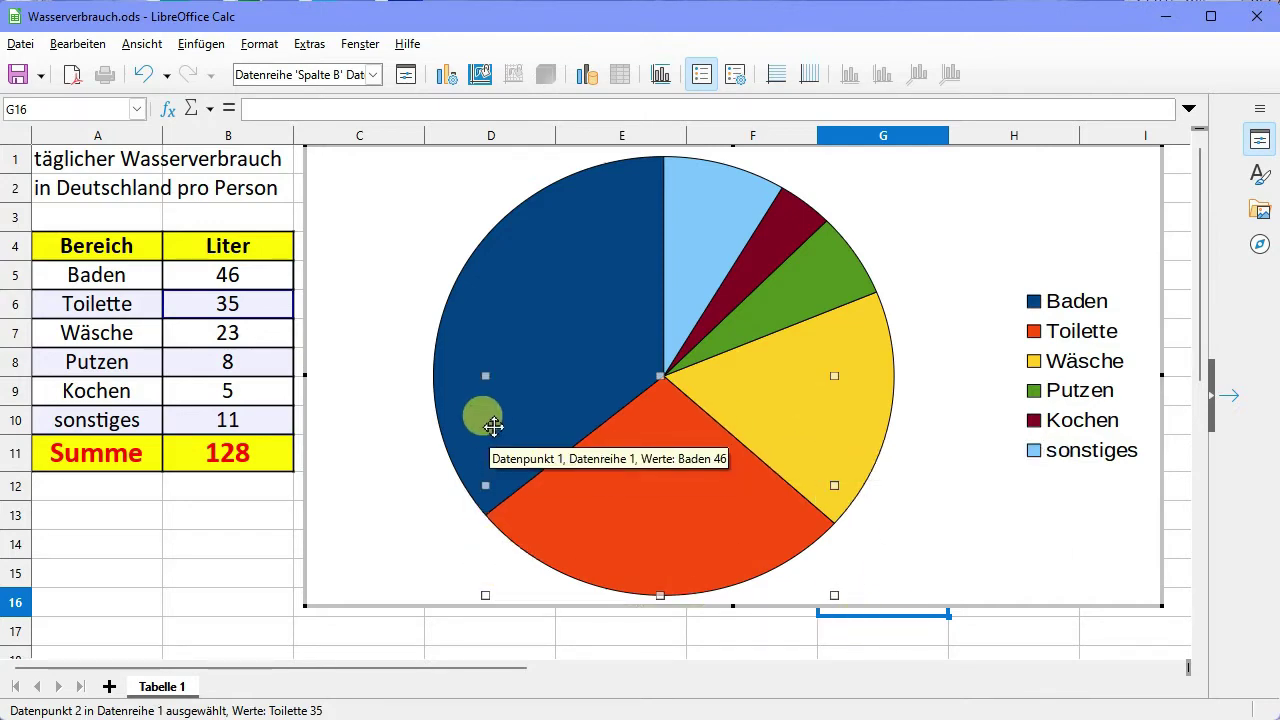
double_click(687, 540)
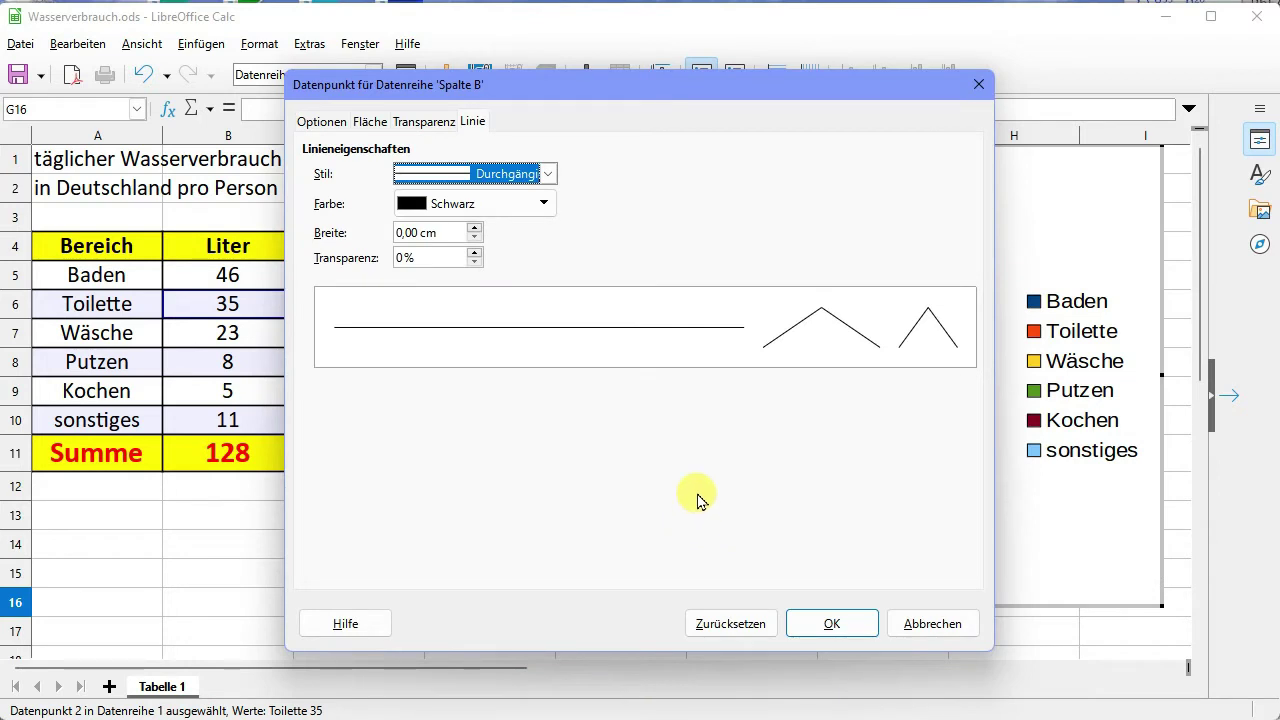
Step: Fill the Toilette slice with custom brownish orange a45d17 and leave chart editing
click(363, 120)
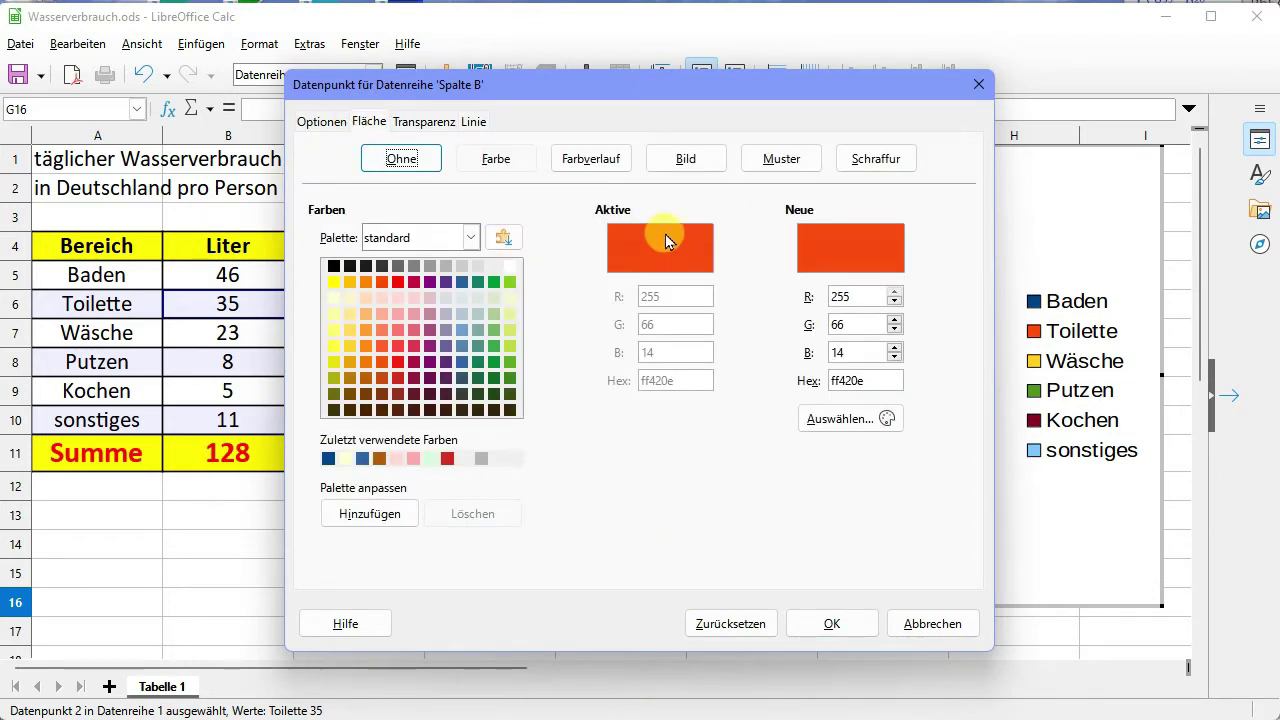
click(366, 330)
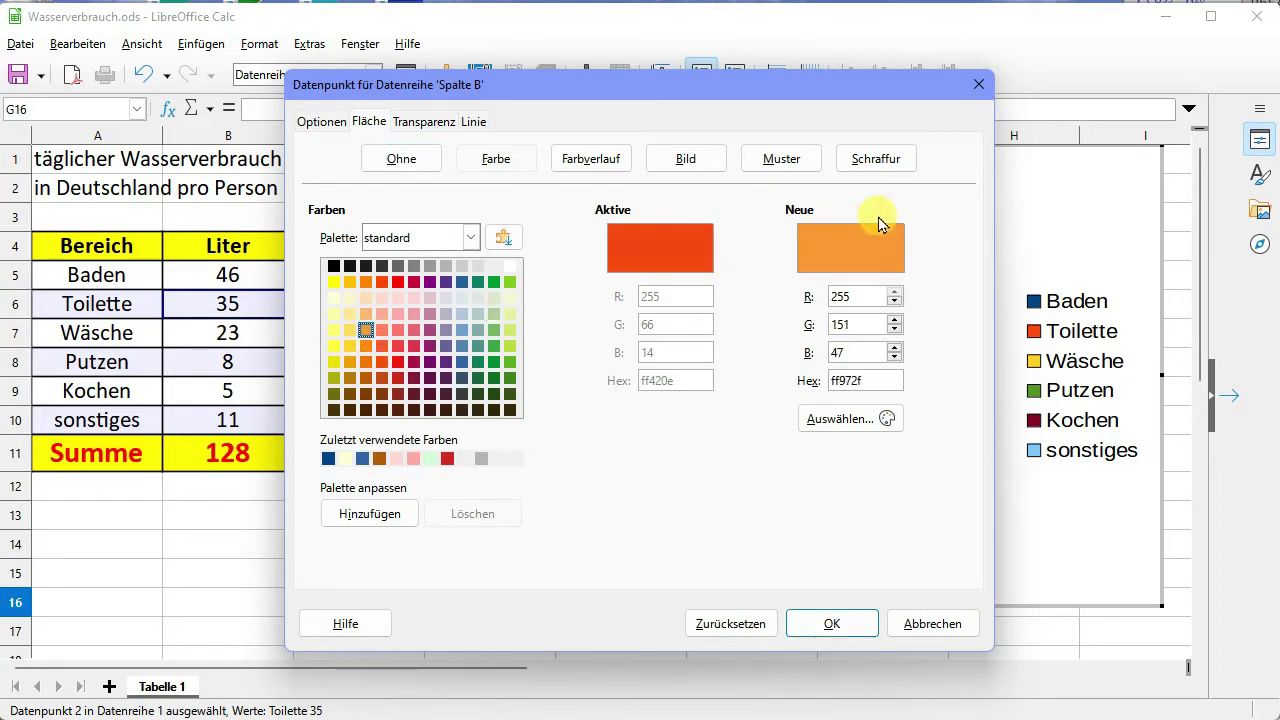
click(838, 418)
click(607, 187)
drag(607, 214, 619, 291)
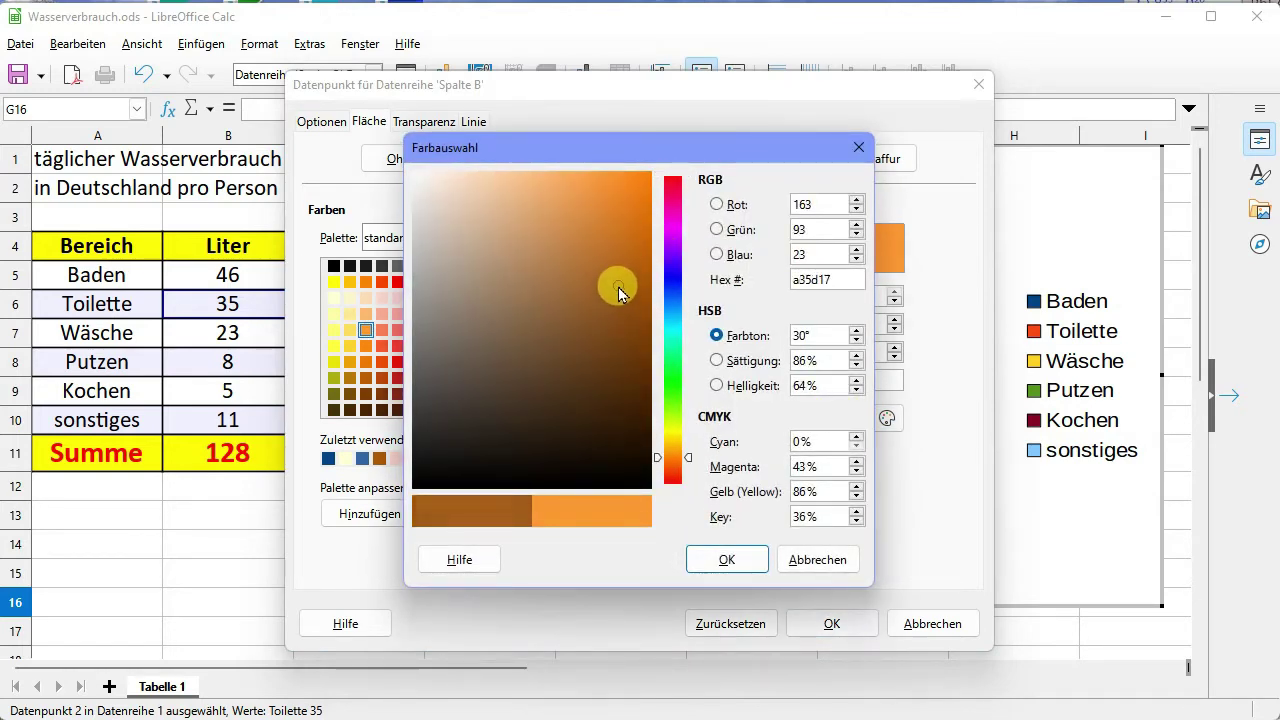
click(748, 562)
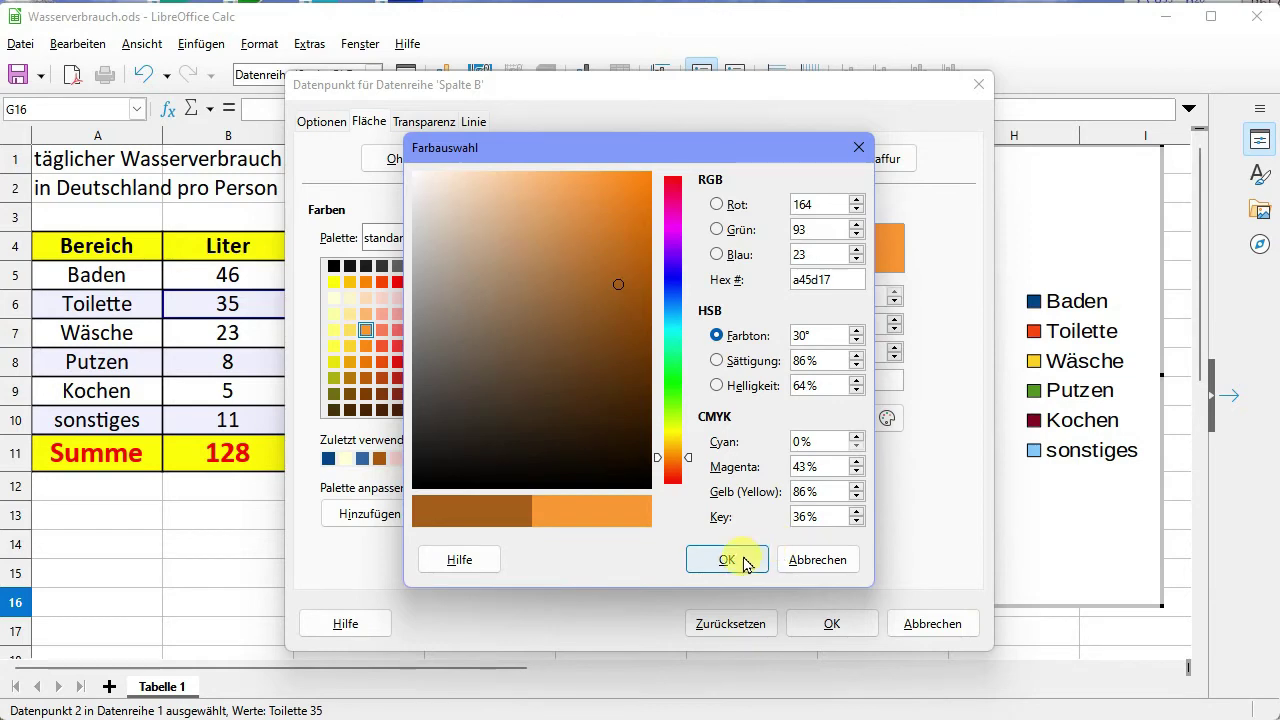
click(846, 623)
key(Escape)
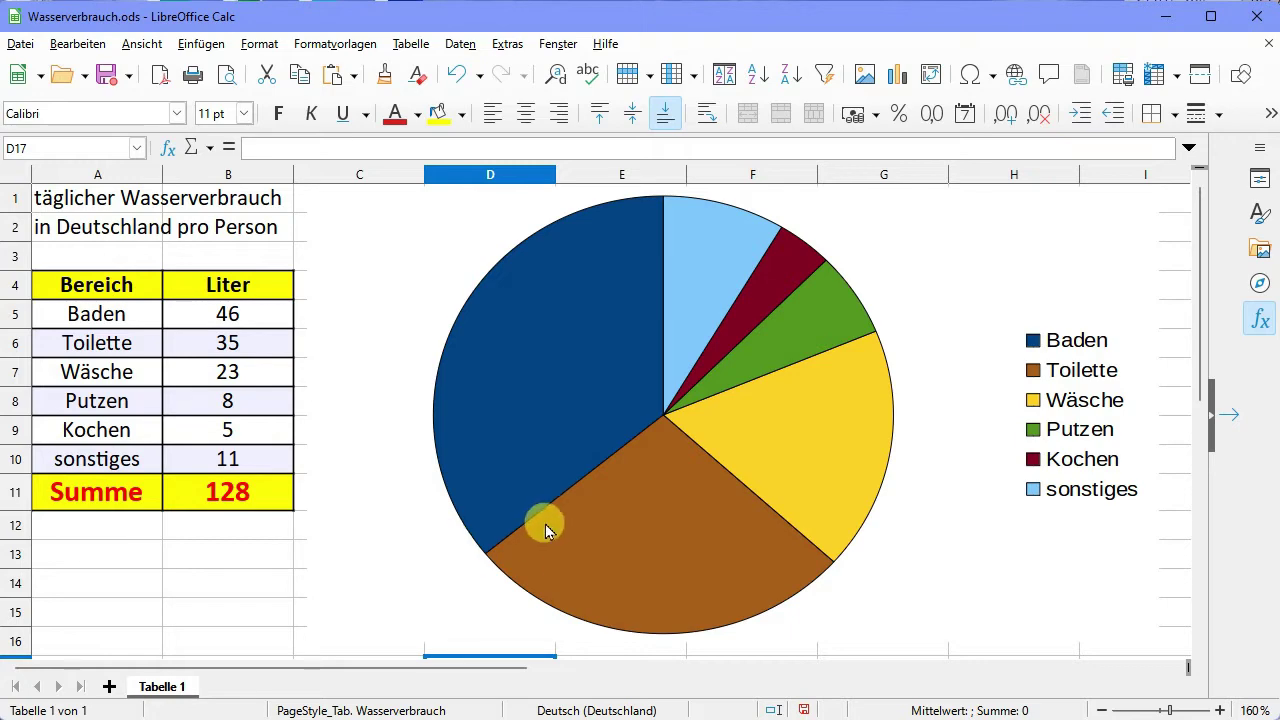
Step: Edit the chart and open the formatting of the Wäsche slice
click(811, 404)
double_click(811, 404)
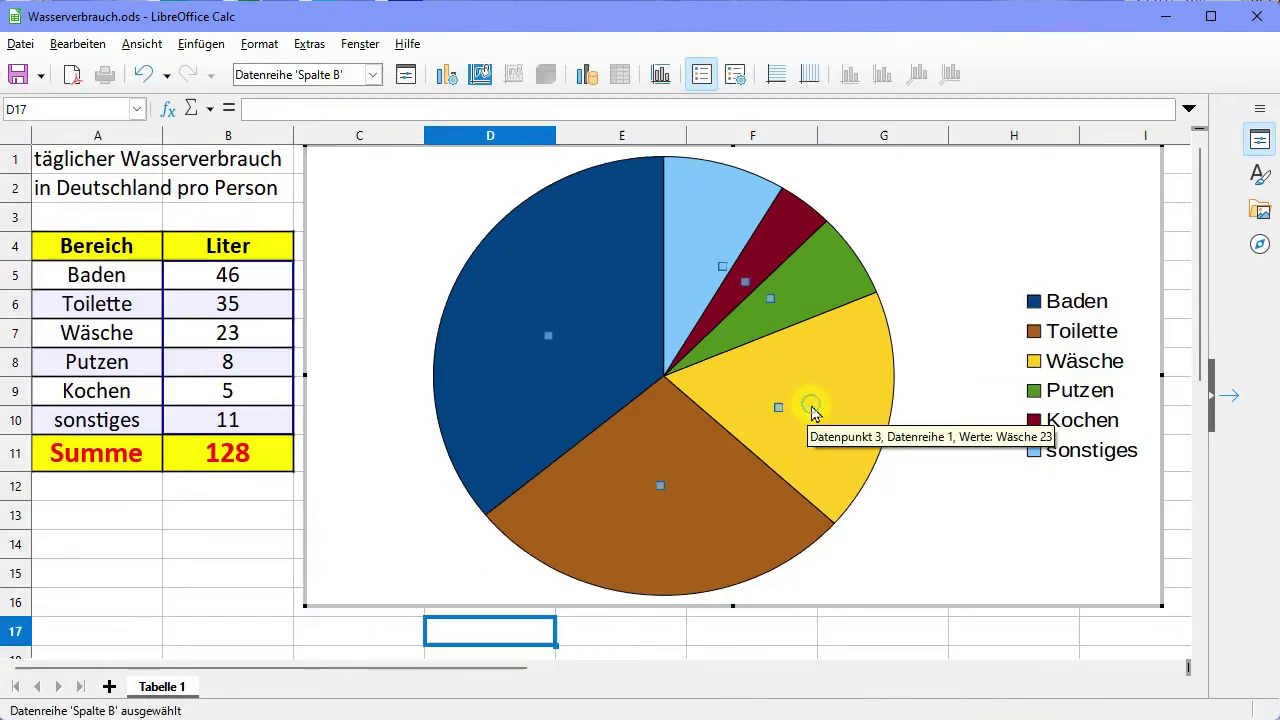
click(833, 401)
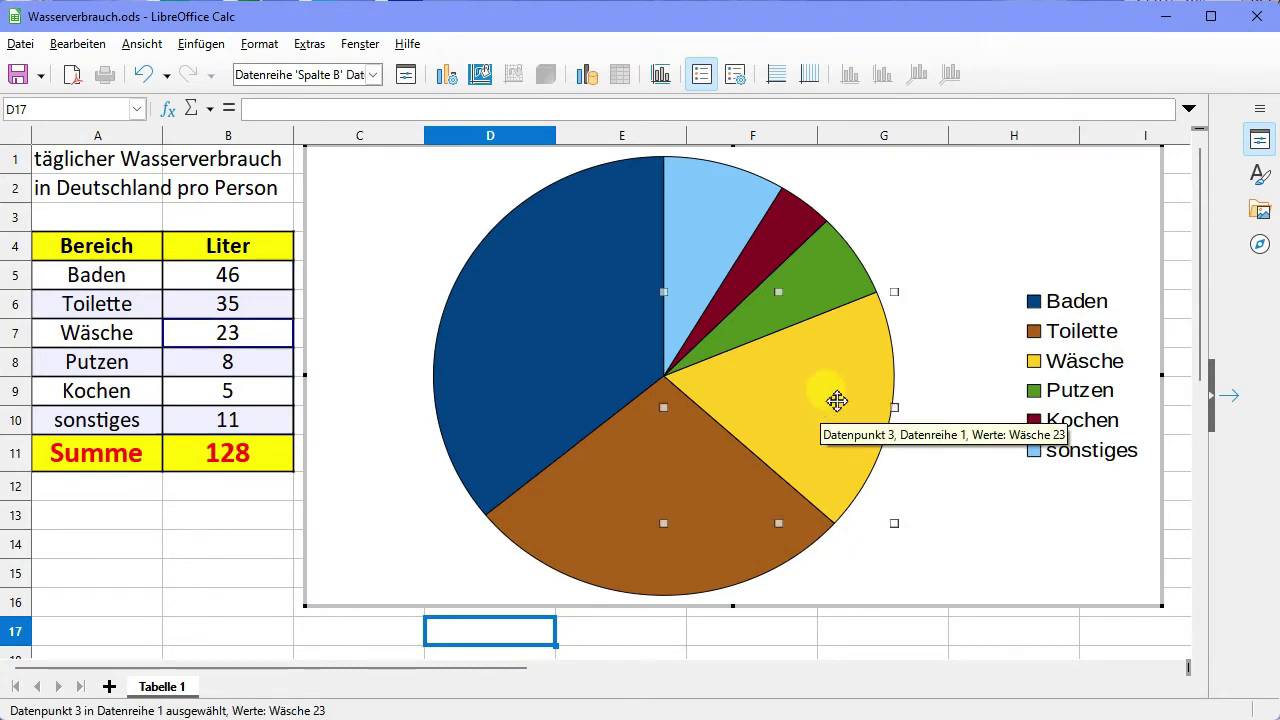
double_click(836, 379)
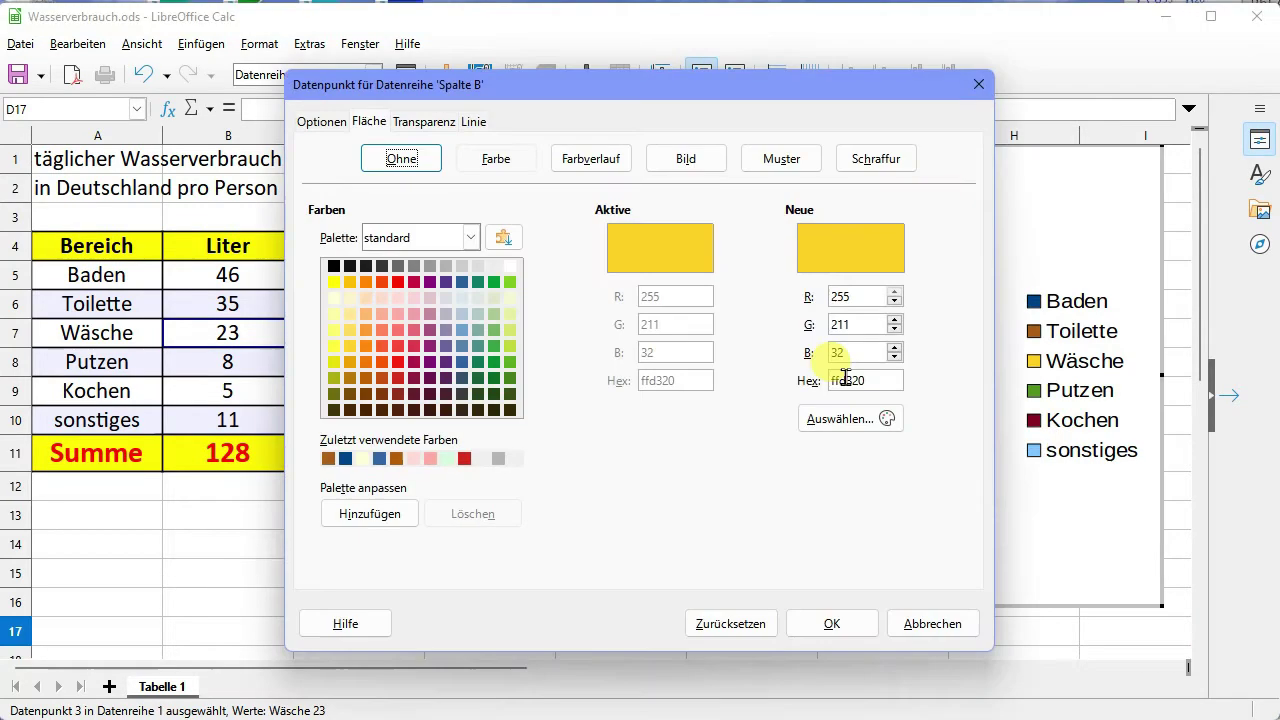
Step: Fill the Wäsche slice with a gradient from Dunkelblau 1 to white
click(617, 175)
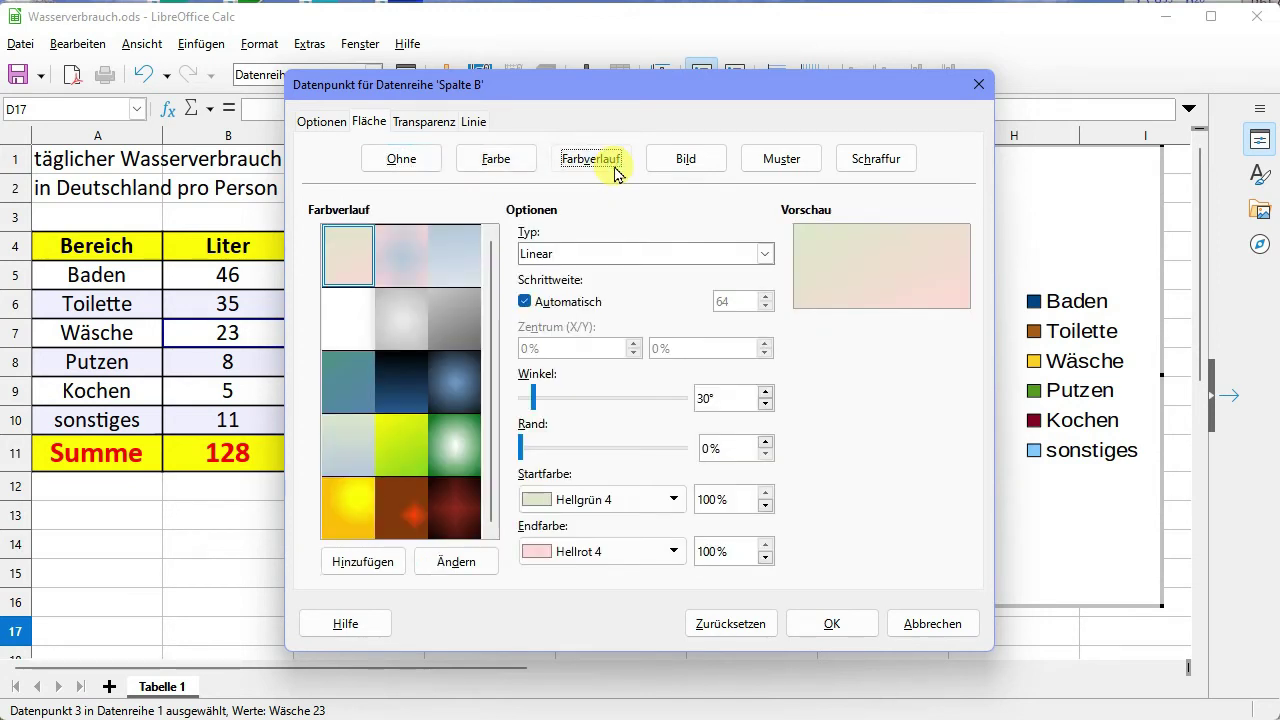
click(765, 254)
click(767, 257)
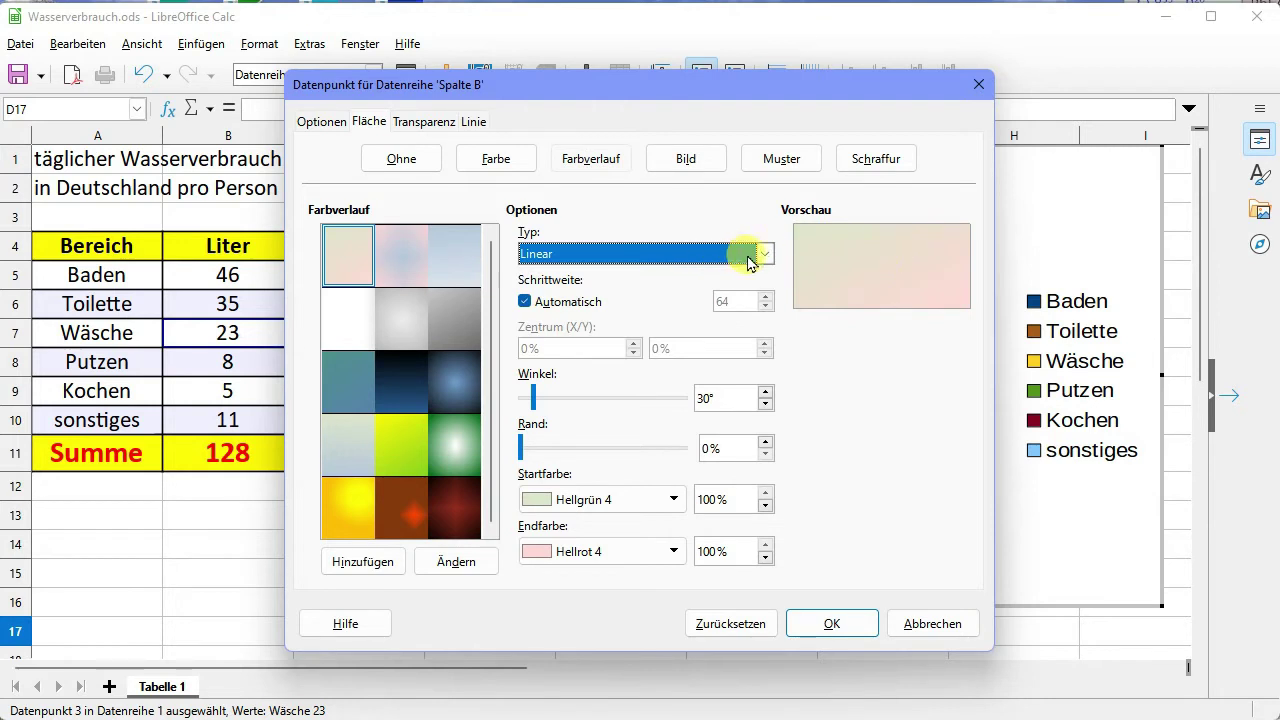
click(766, 256)
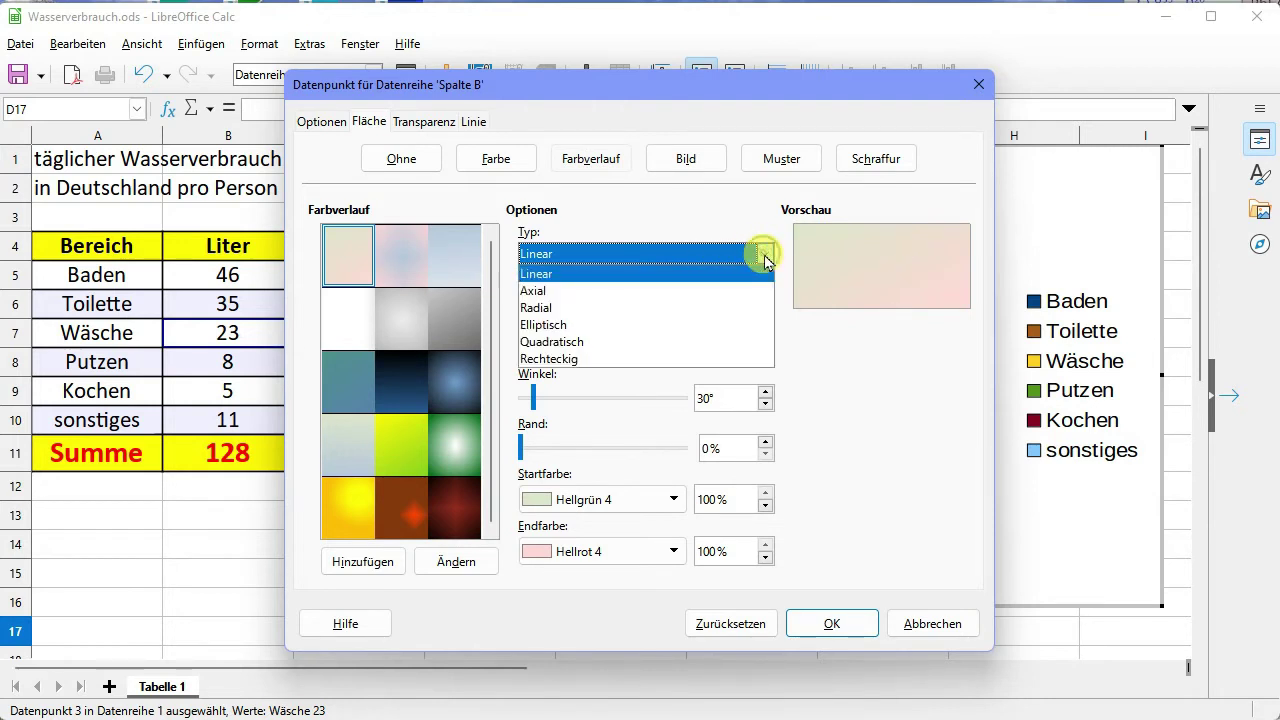
click(643, 291)
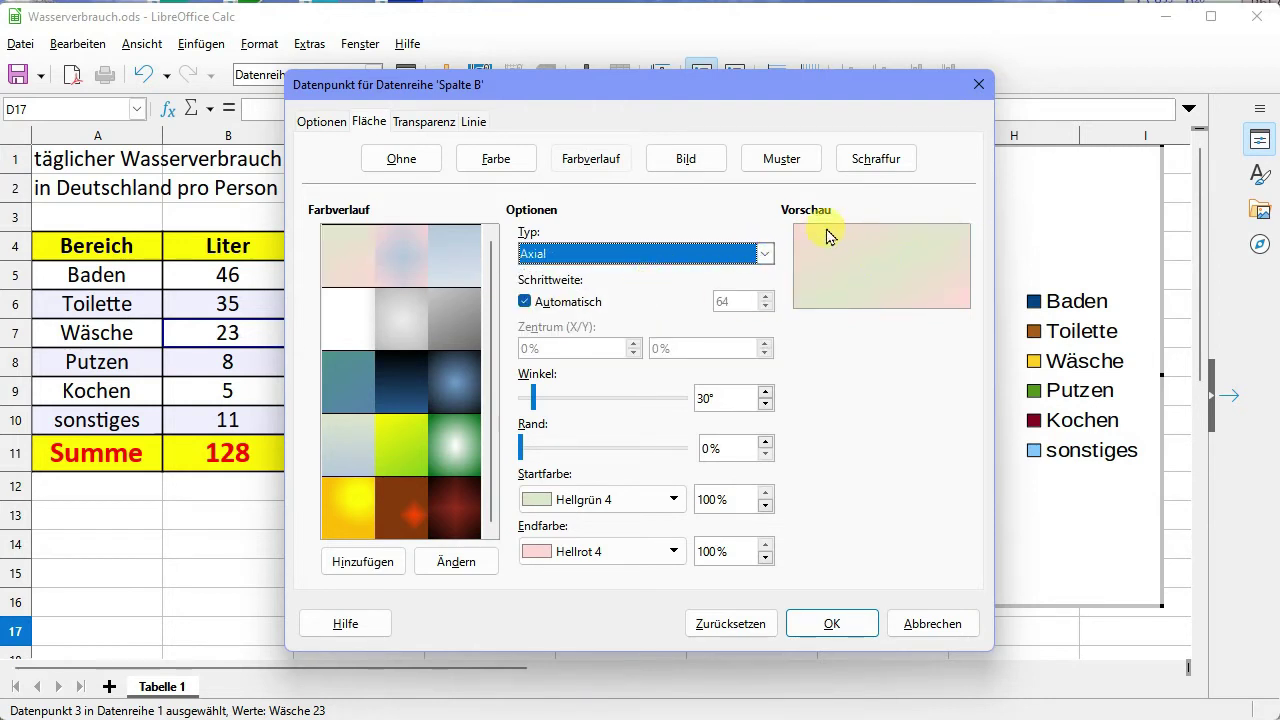
scroll(766, 257, down, 1)
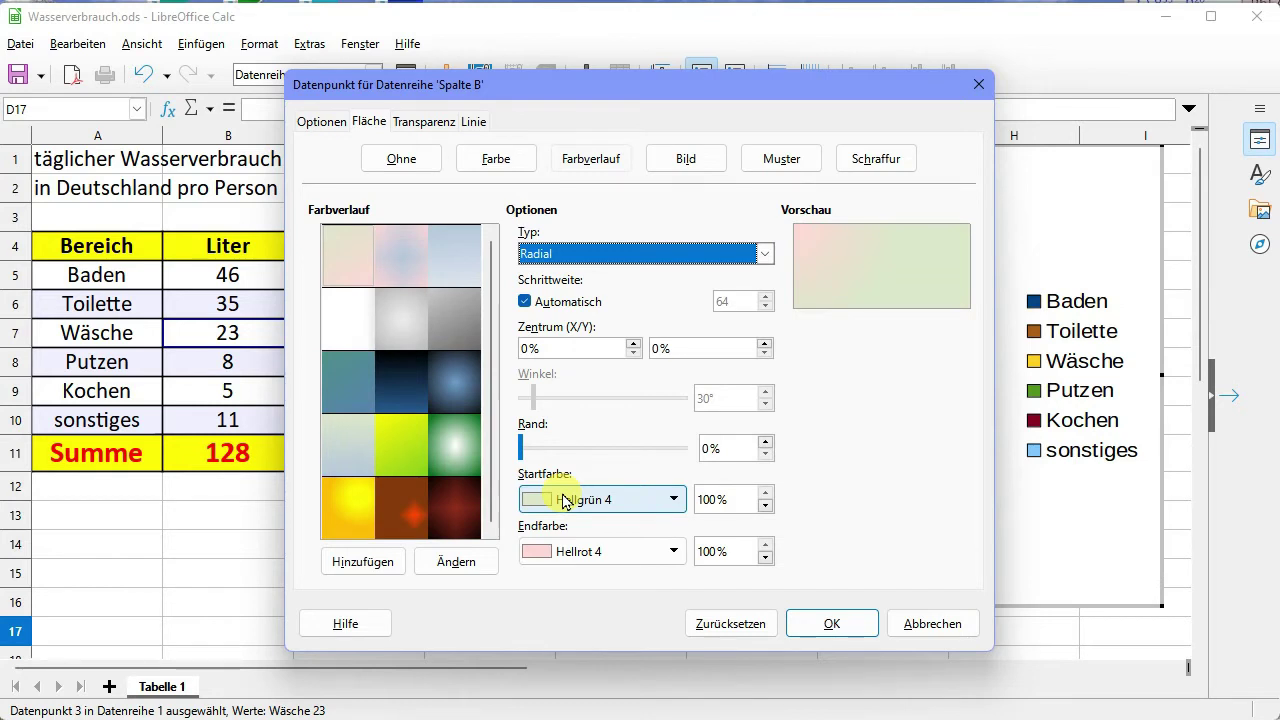
click(638, 553)
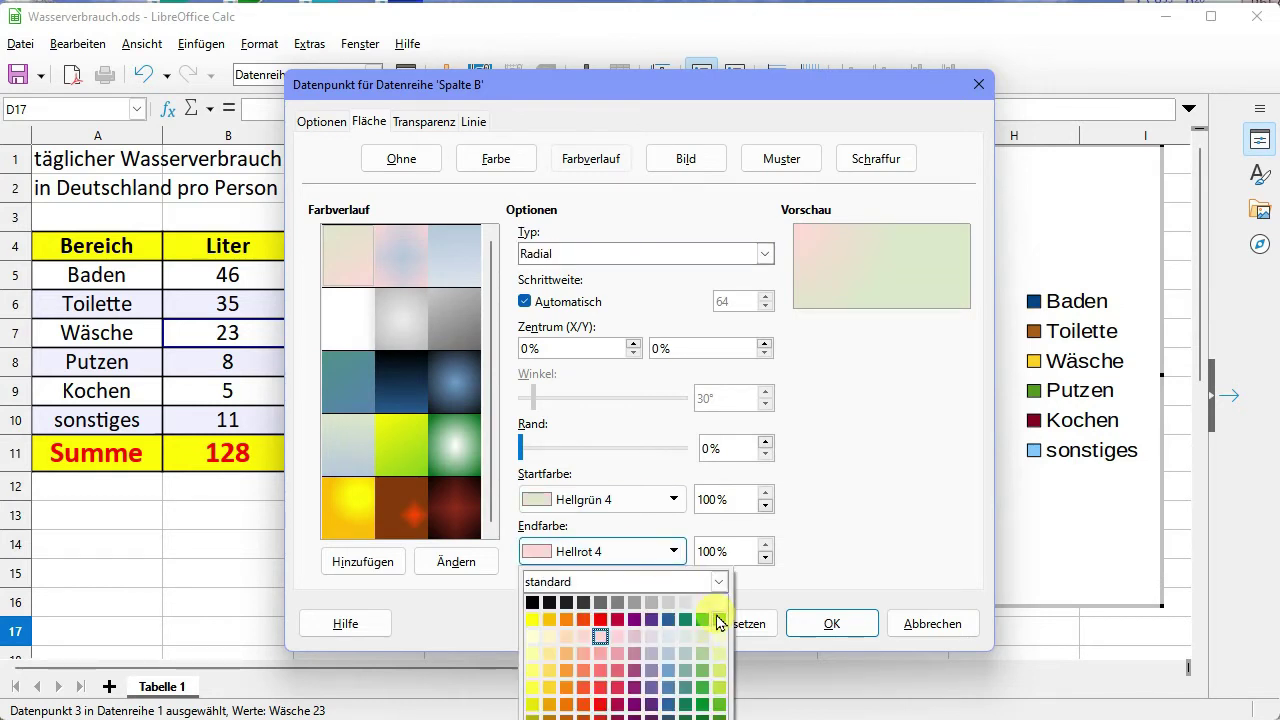
click(719, 602)
click(670, 508)
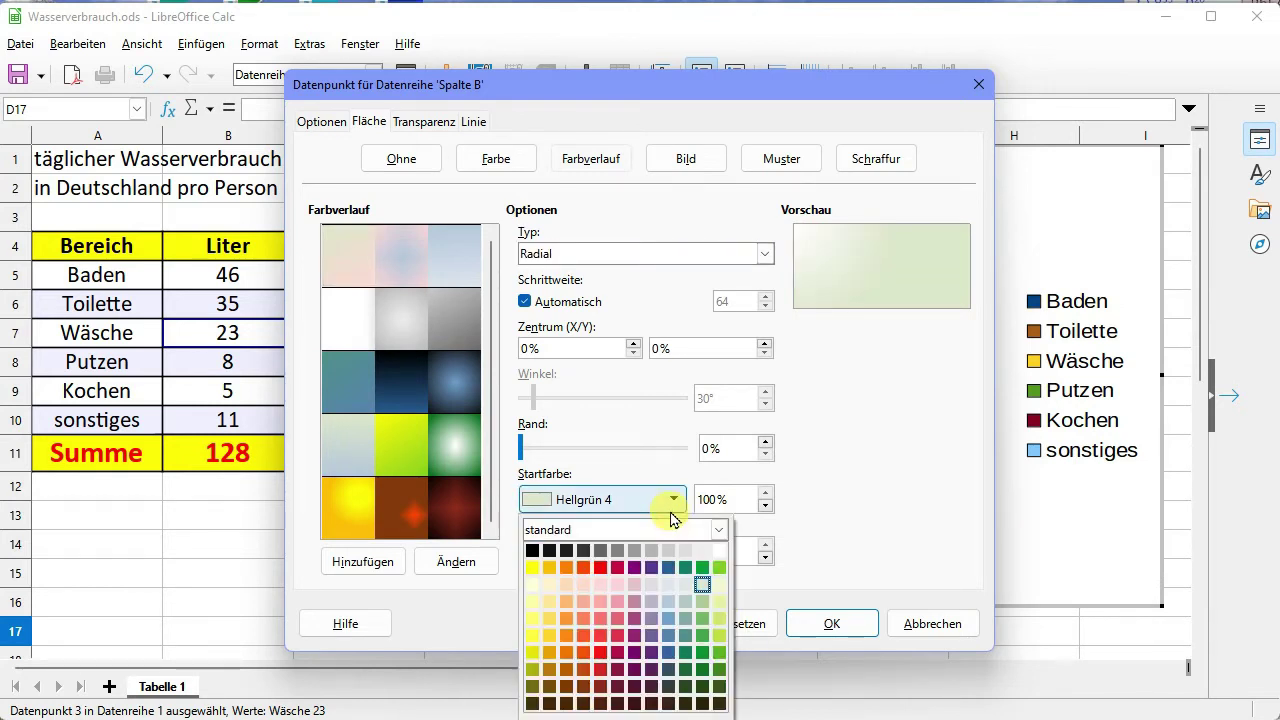
click(670, 655)
click(829, 623)
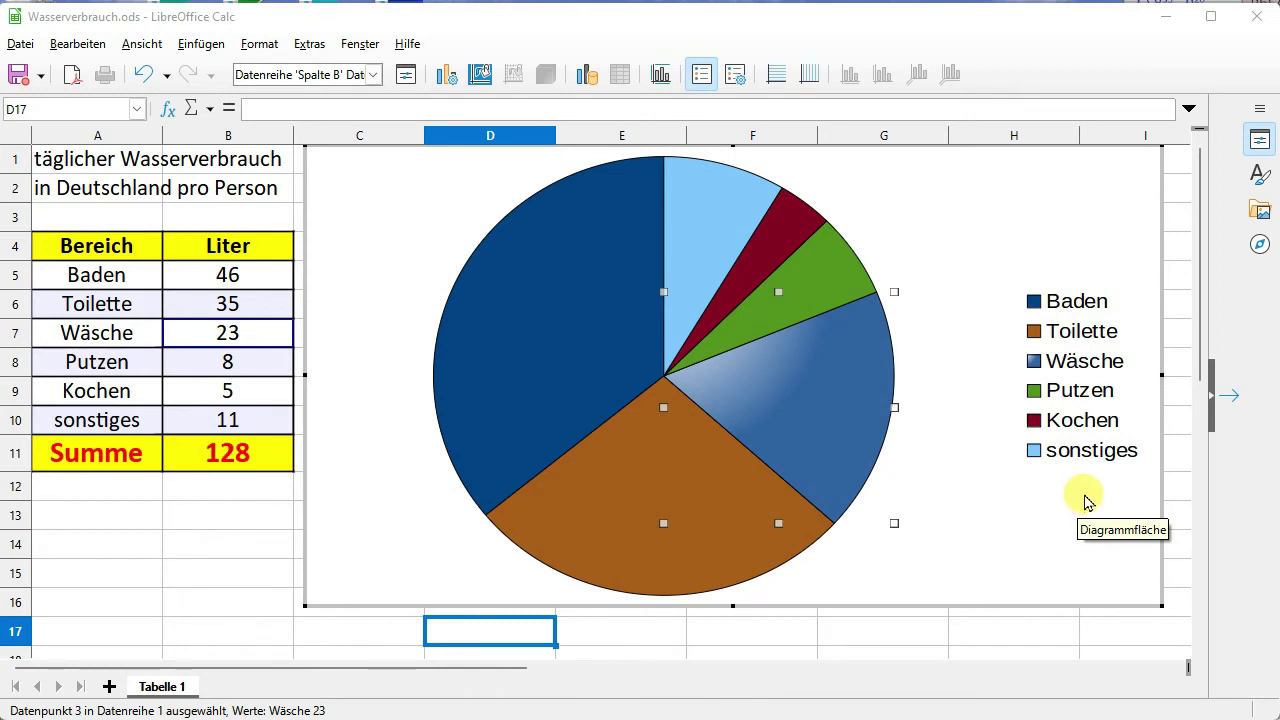
click(1082, 458)
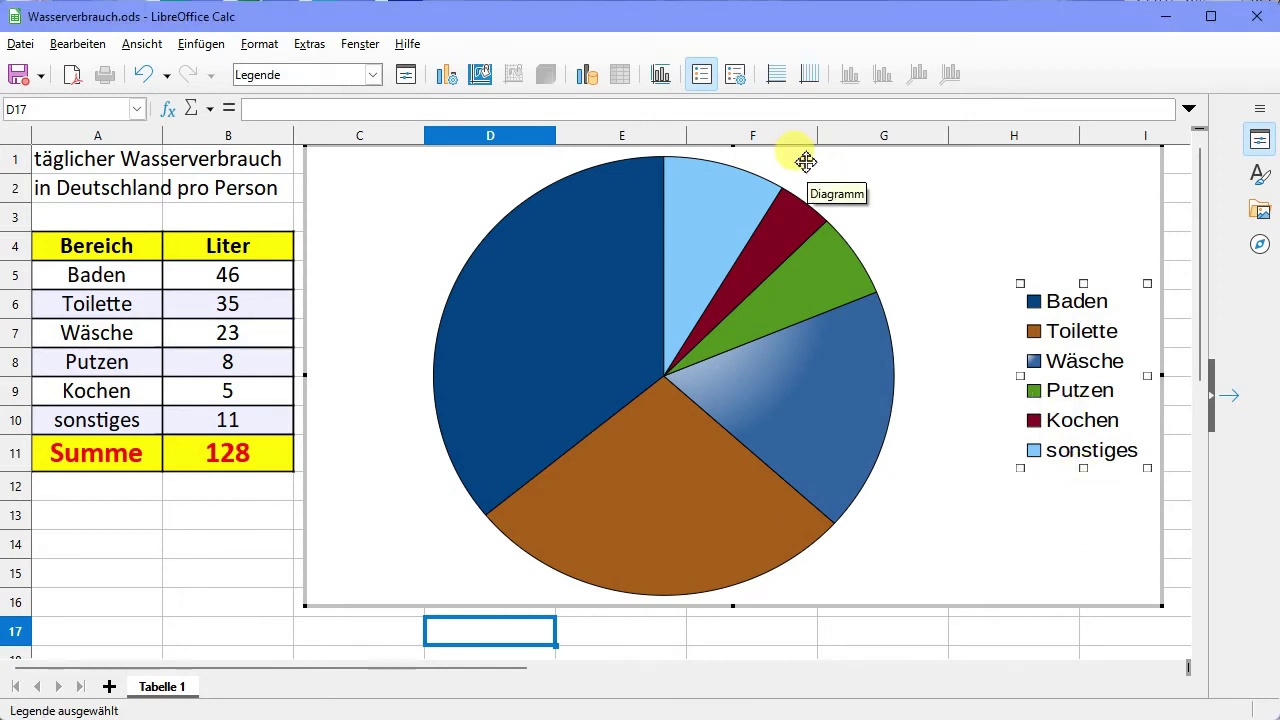
Step: Toggle the legend off and back on, and open and close its format settings
click(697, 77)
click(697, 77)
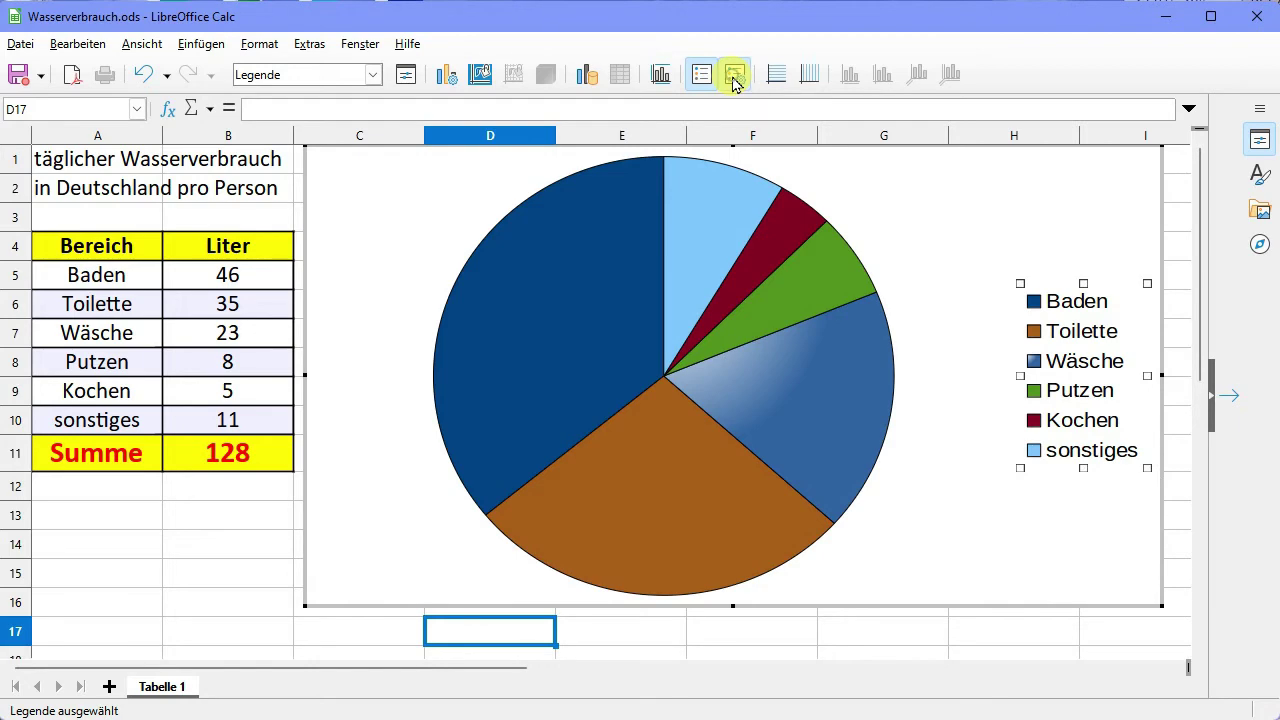
click(734, 78)
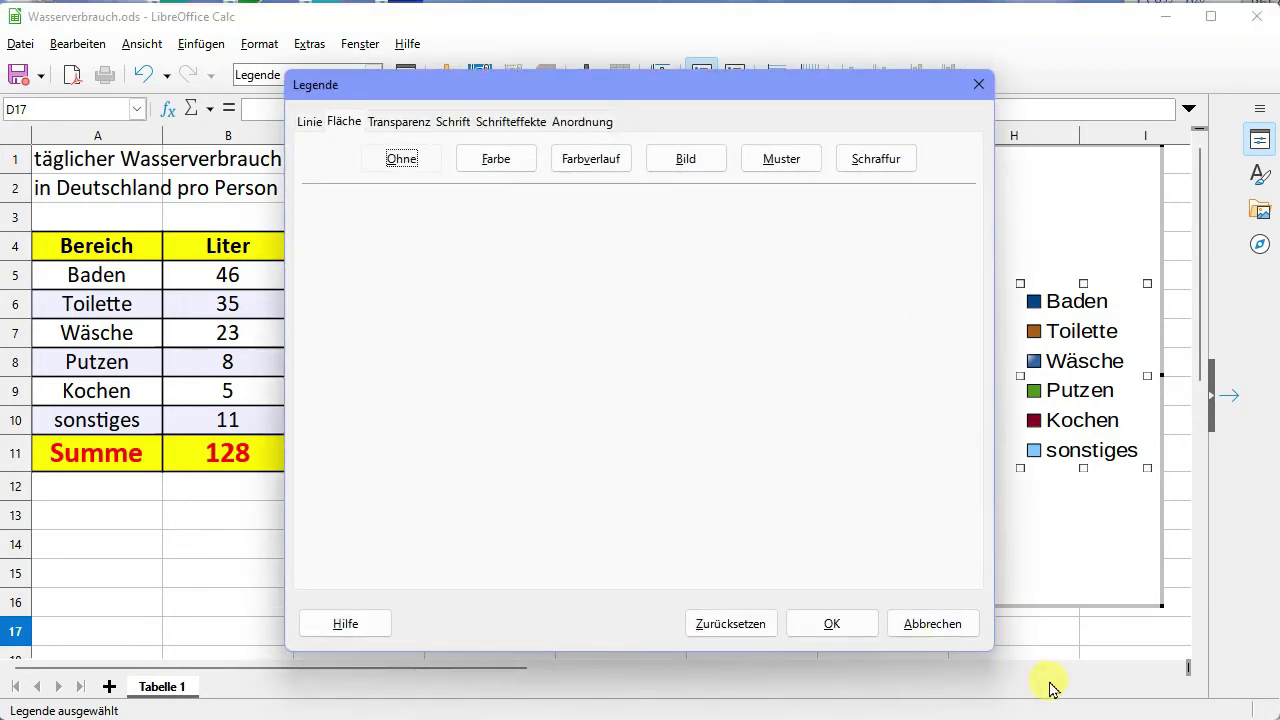
click(816, 625)
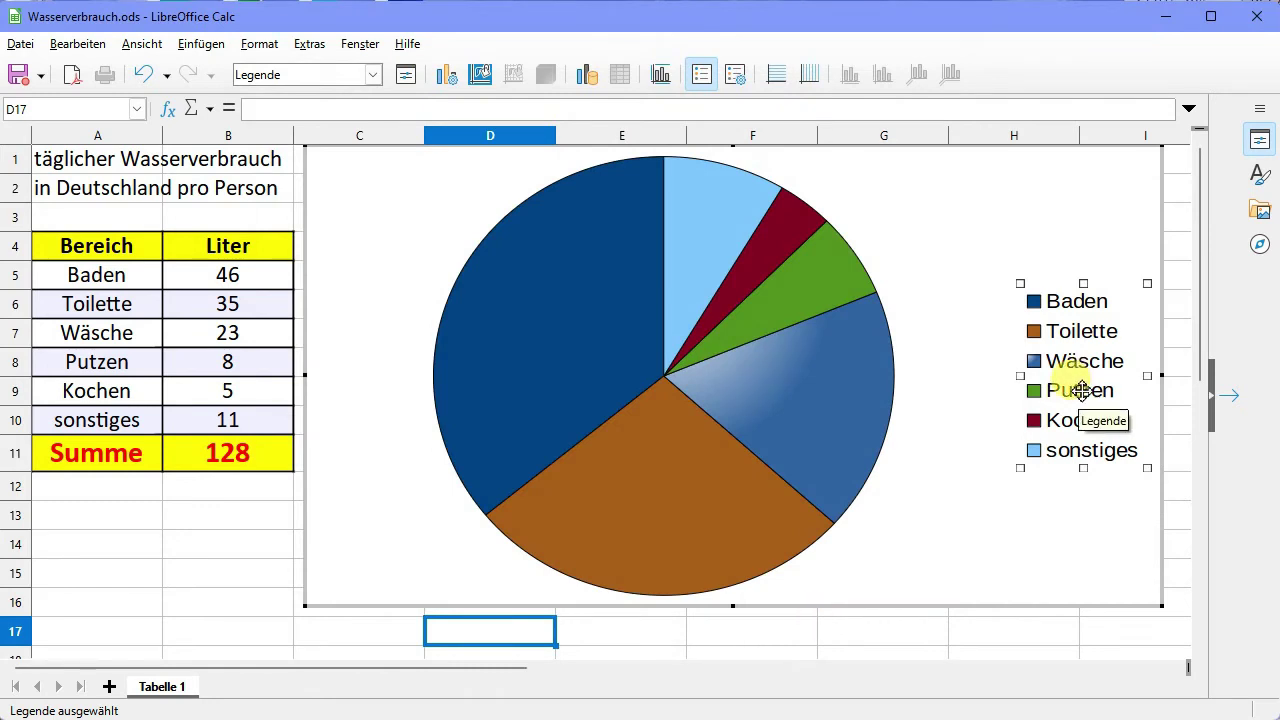
Step: Give the legend a Hellgelb 3 background fill and exit chart editing
double_click(1081, 390)
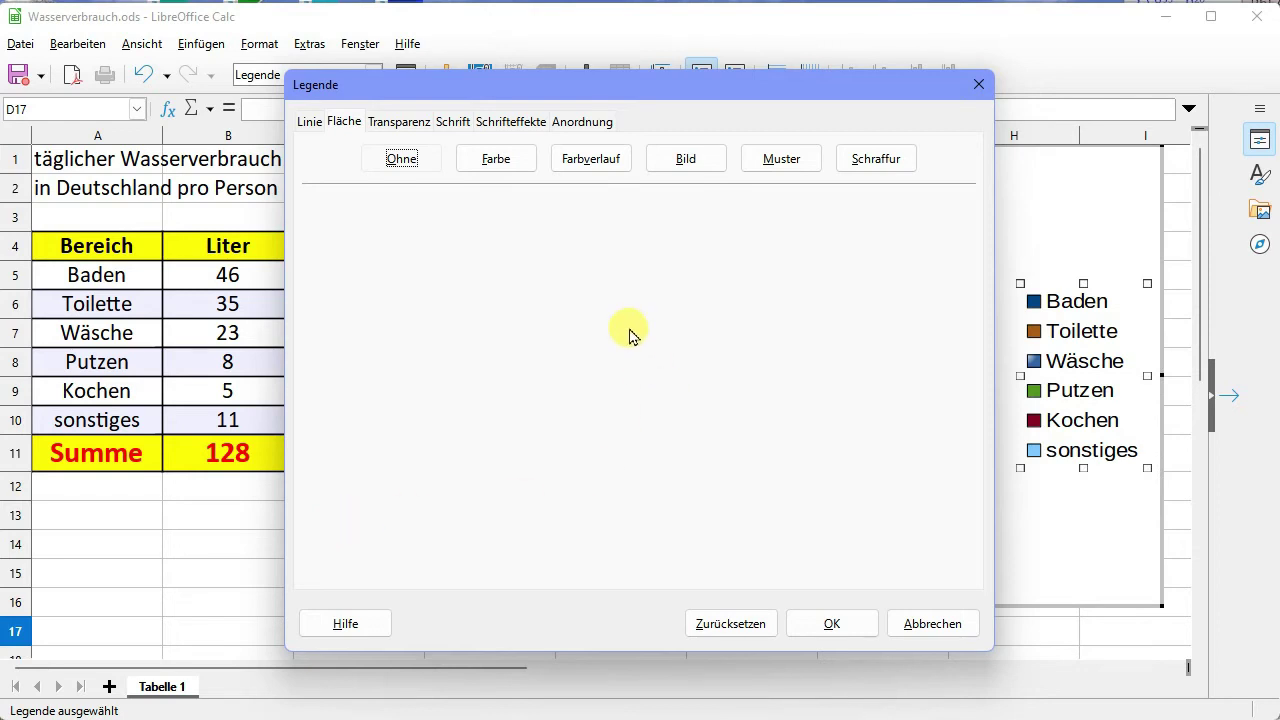
click(498, 163)
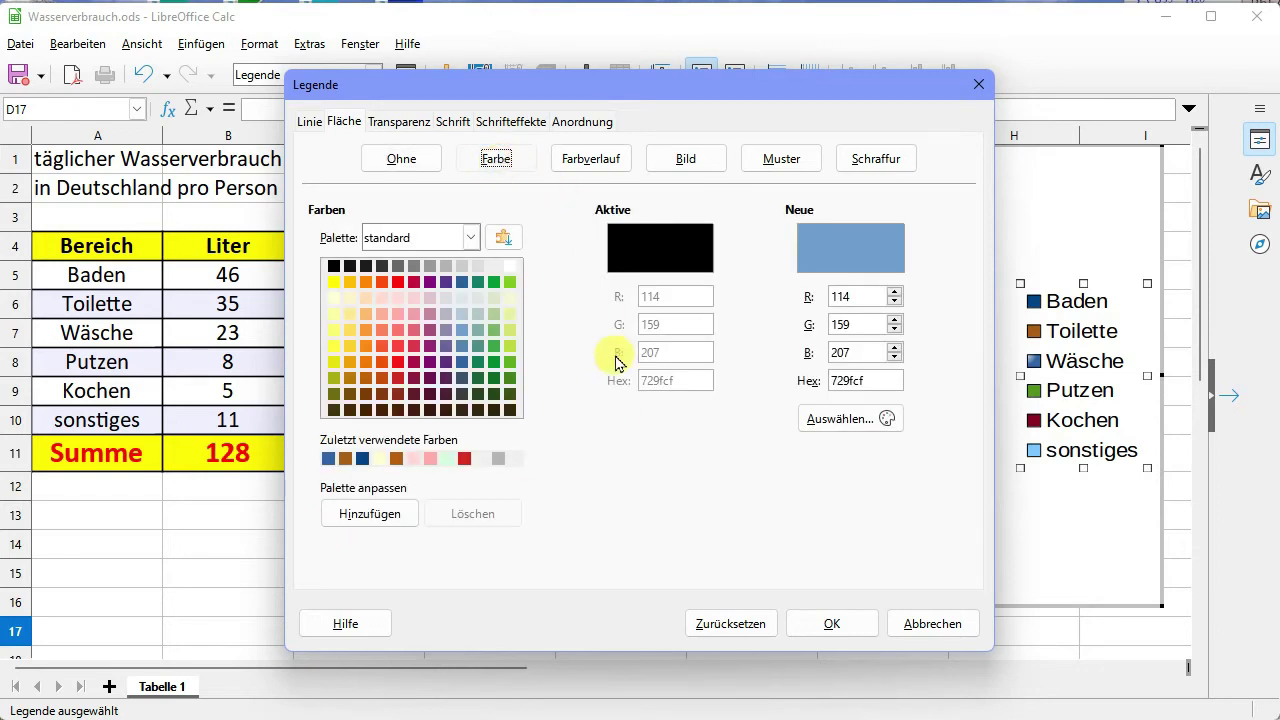
click(334, 298)
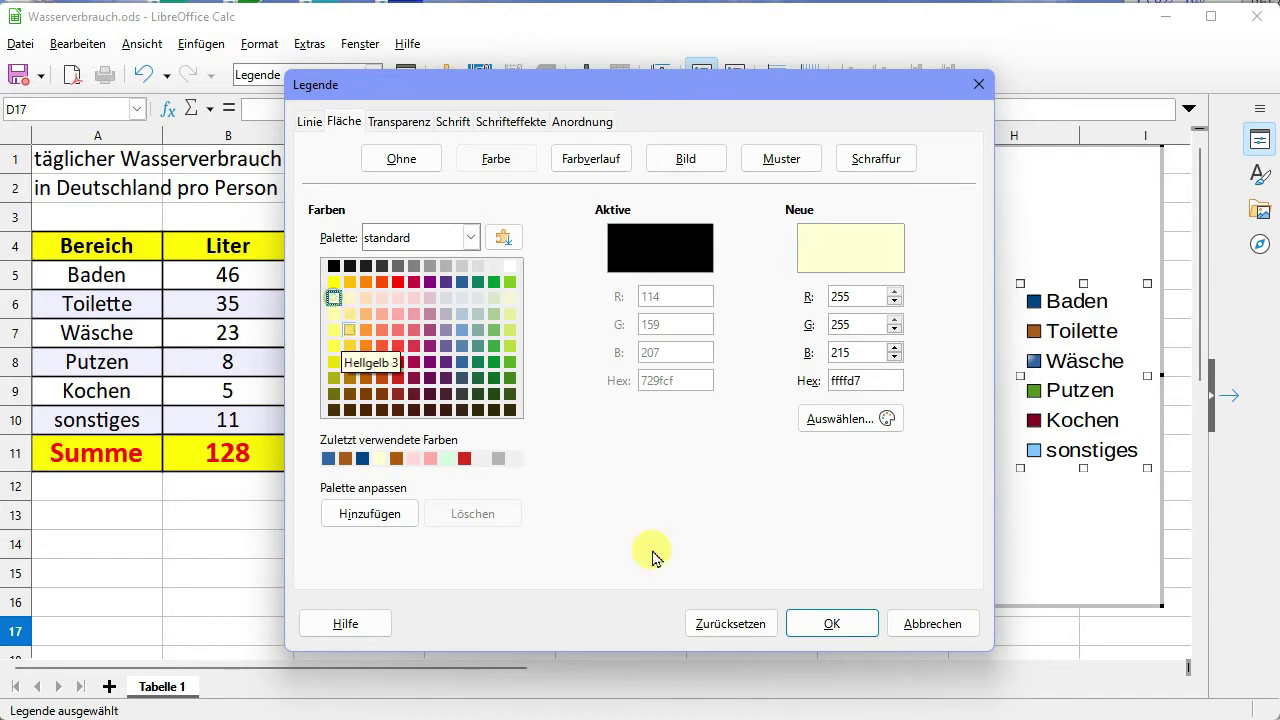
click(833, 626)
click(975, 633)
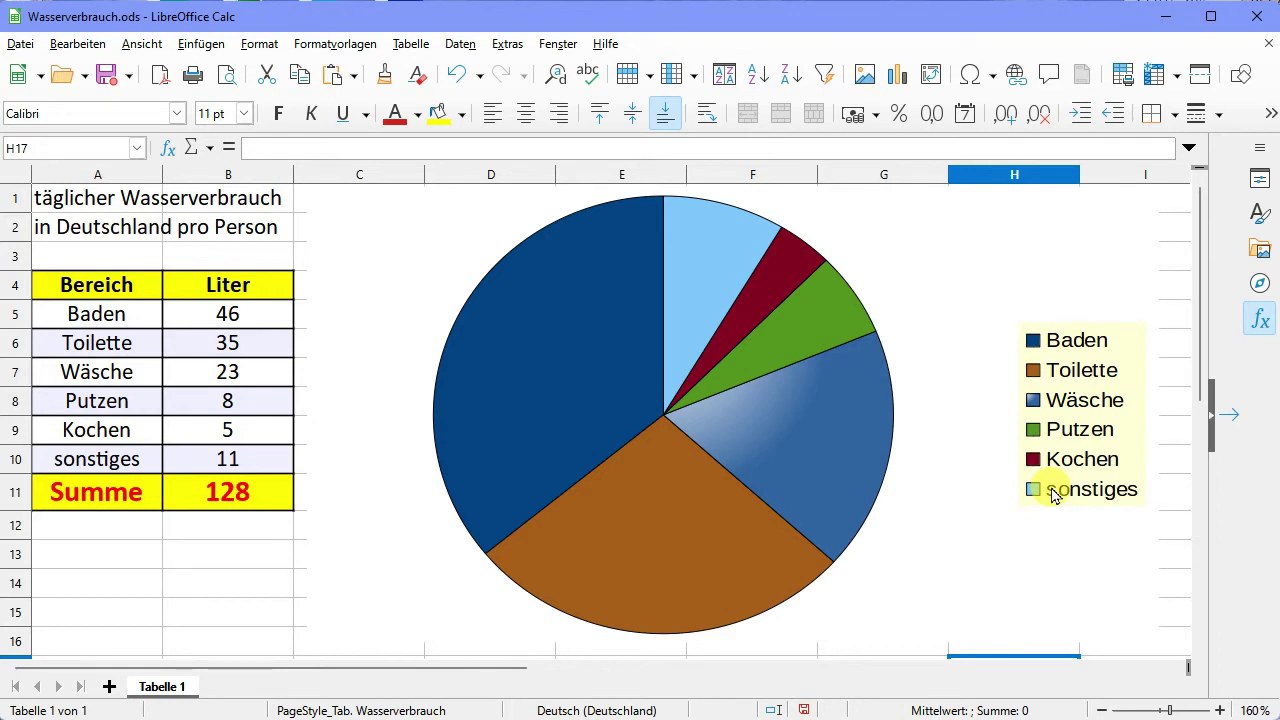
Step: Move the legend to the Links position, then delete the legend entirely
click(1085, 458)
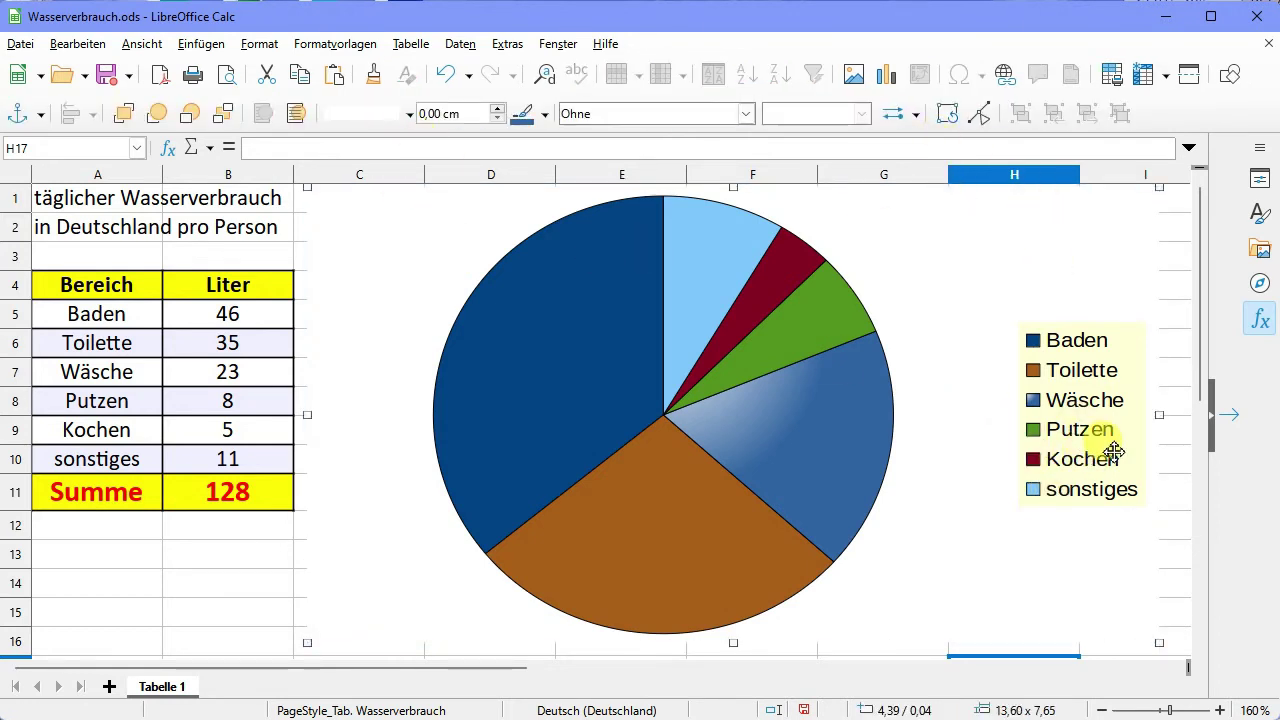
double_click(1113, 450)
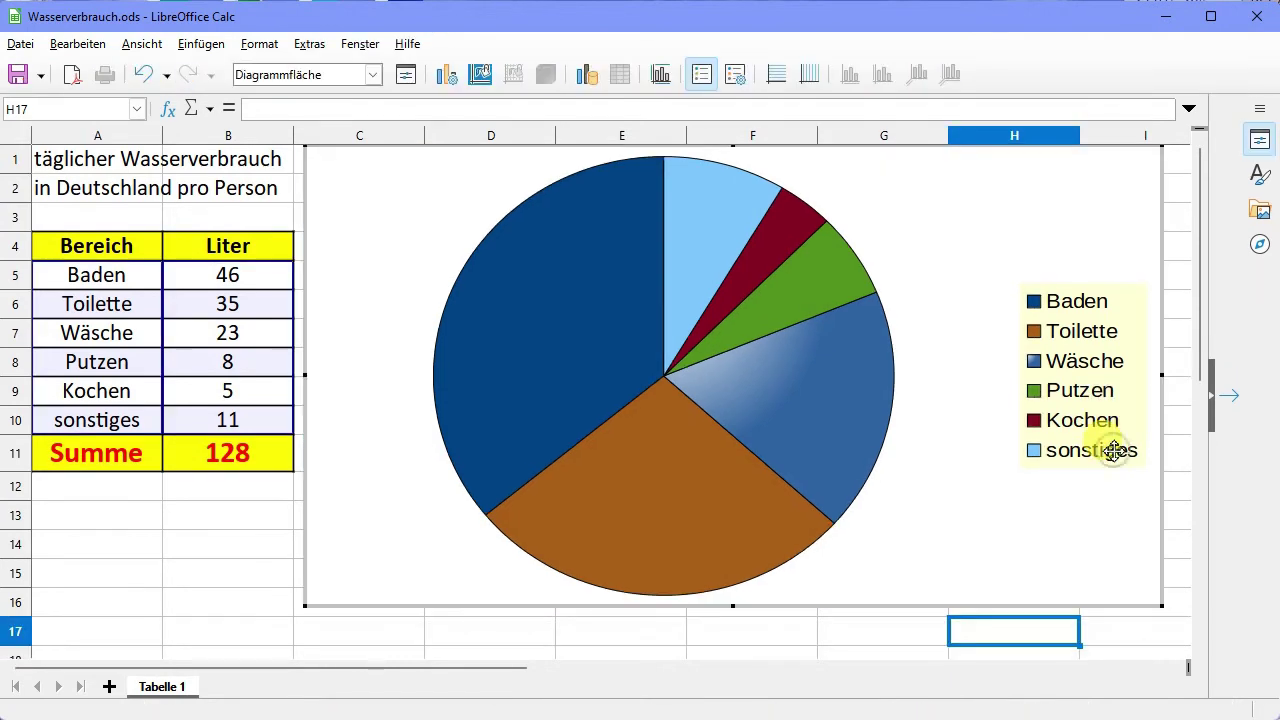
click(733, 76)
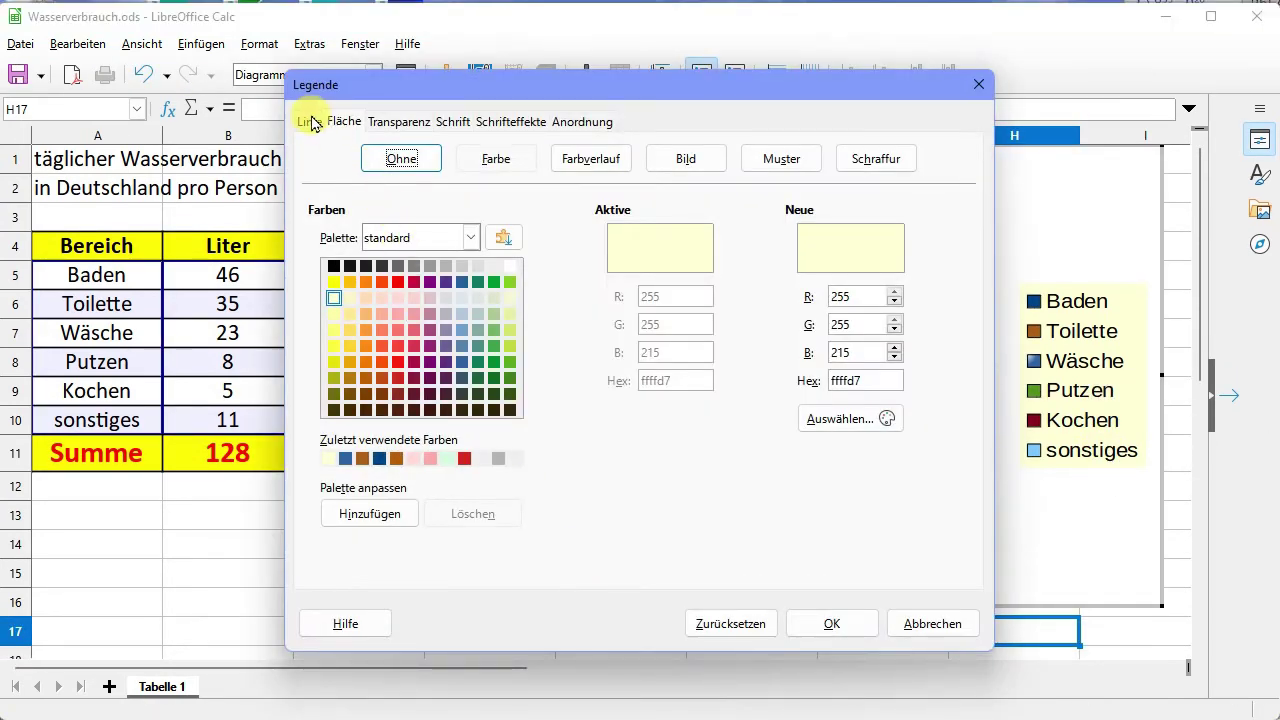
click(562, 124)
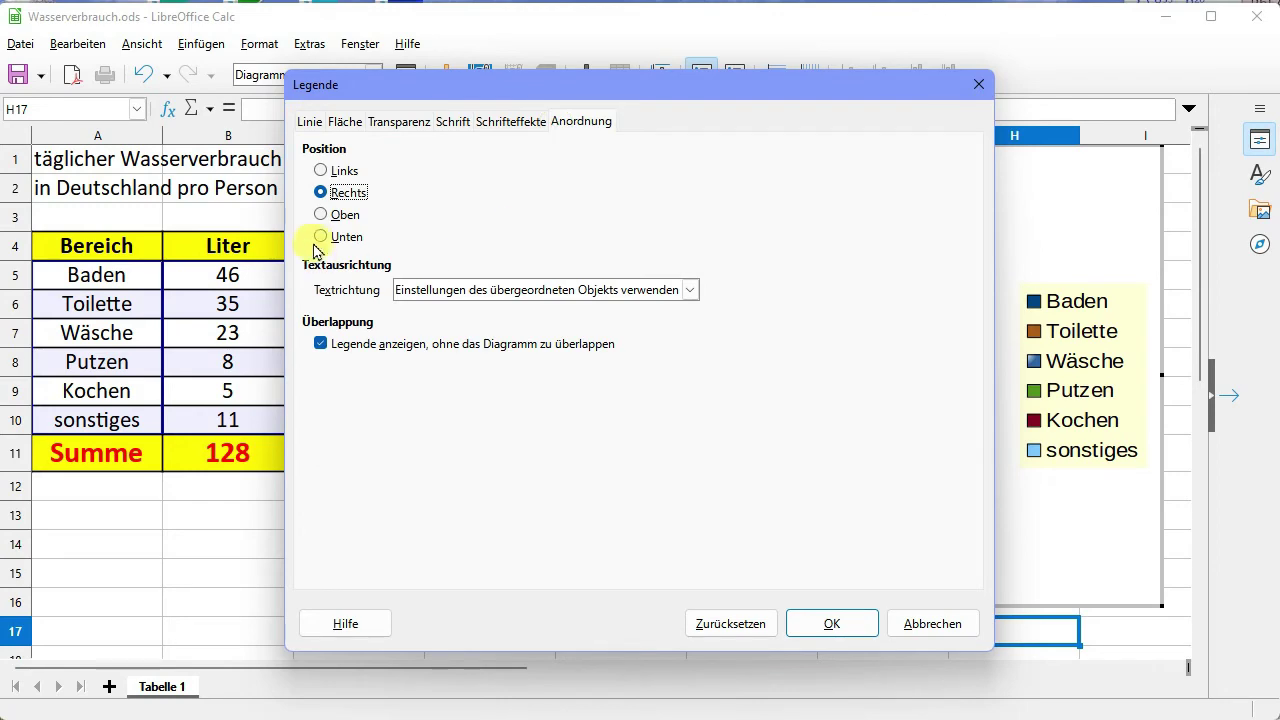
click(322, 172)
click(830, 628)
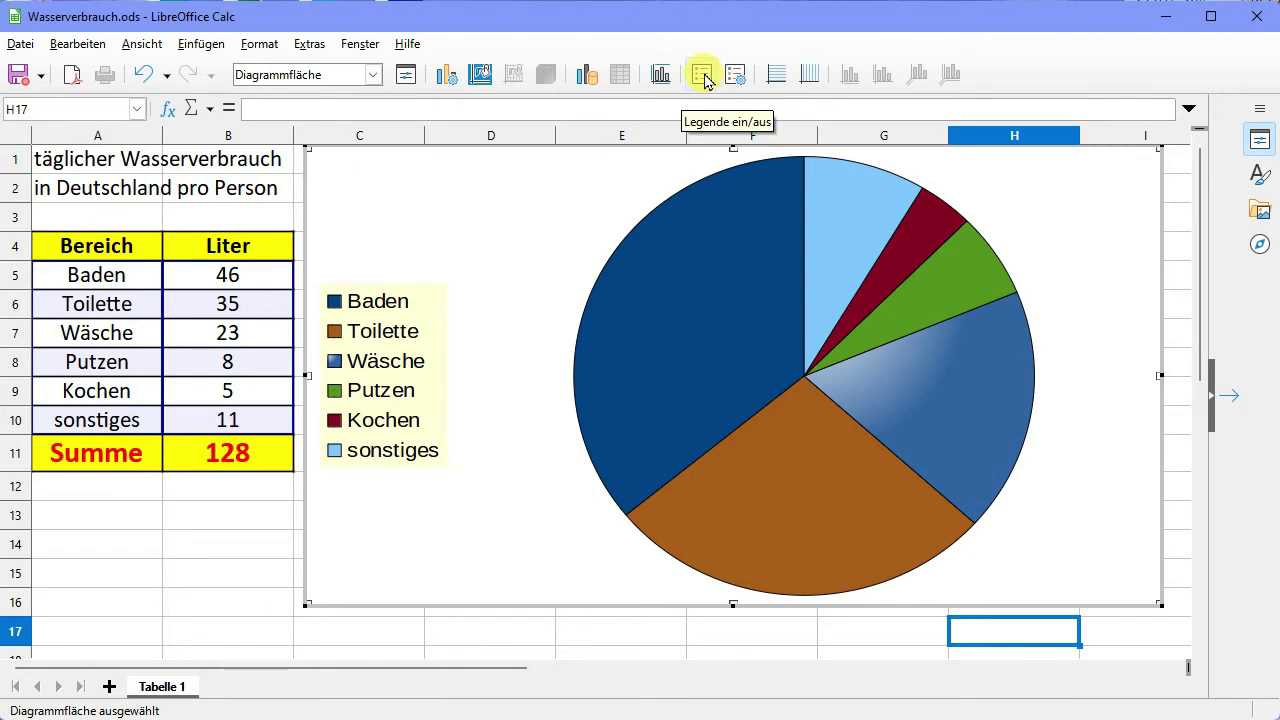
click(415, 364)
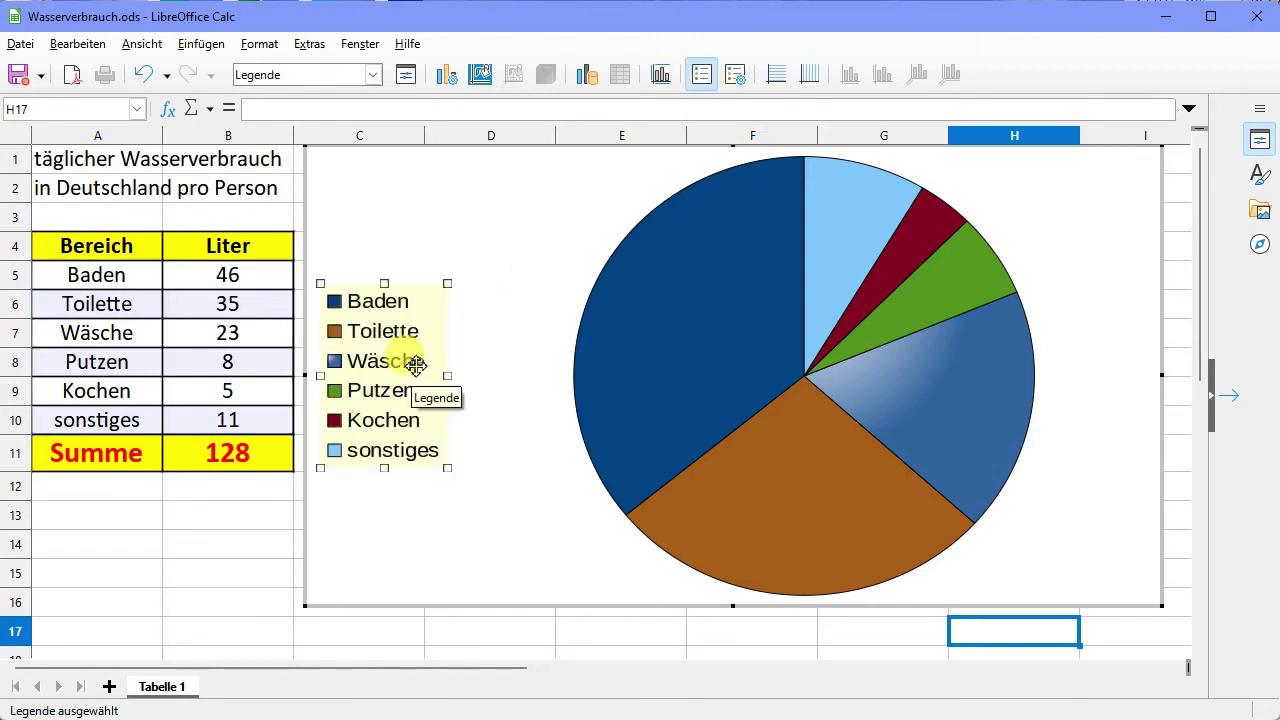
key(Delete)
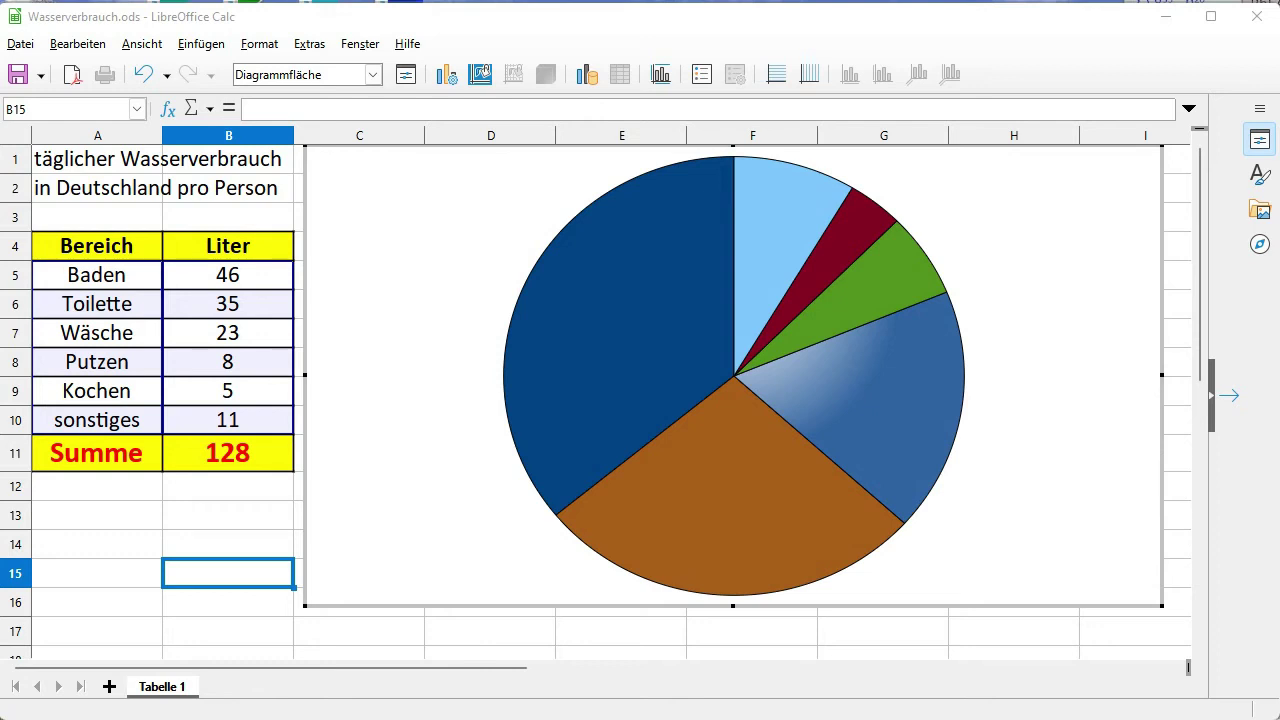
Step: Add value labels (46, 35, 23, 8, 5, 11) to the pie slices, then select Baden in B5
click(724, 400)
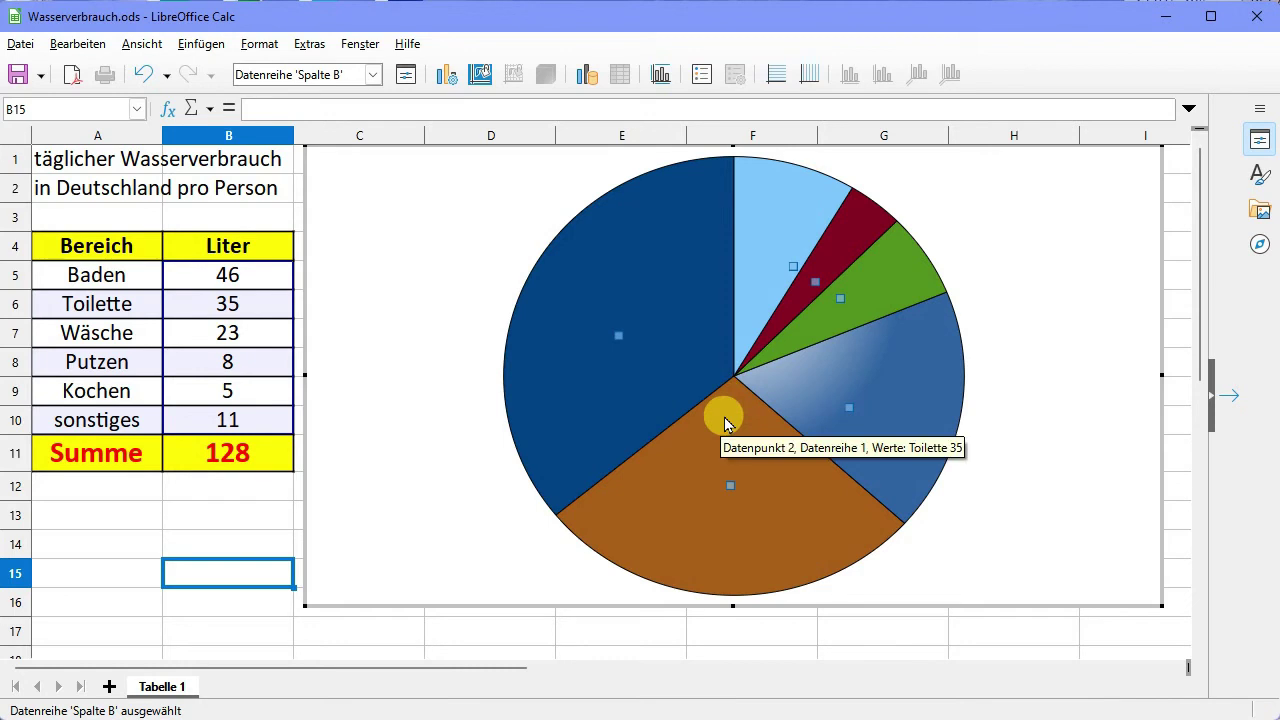
right_click(726, 422)
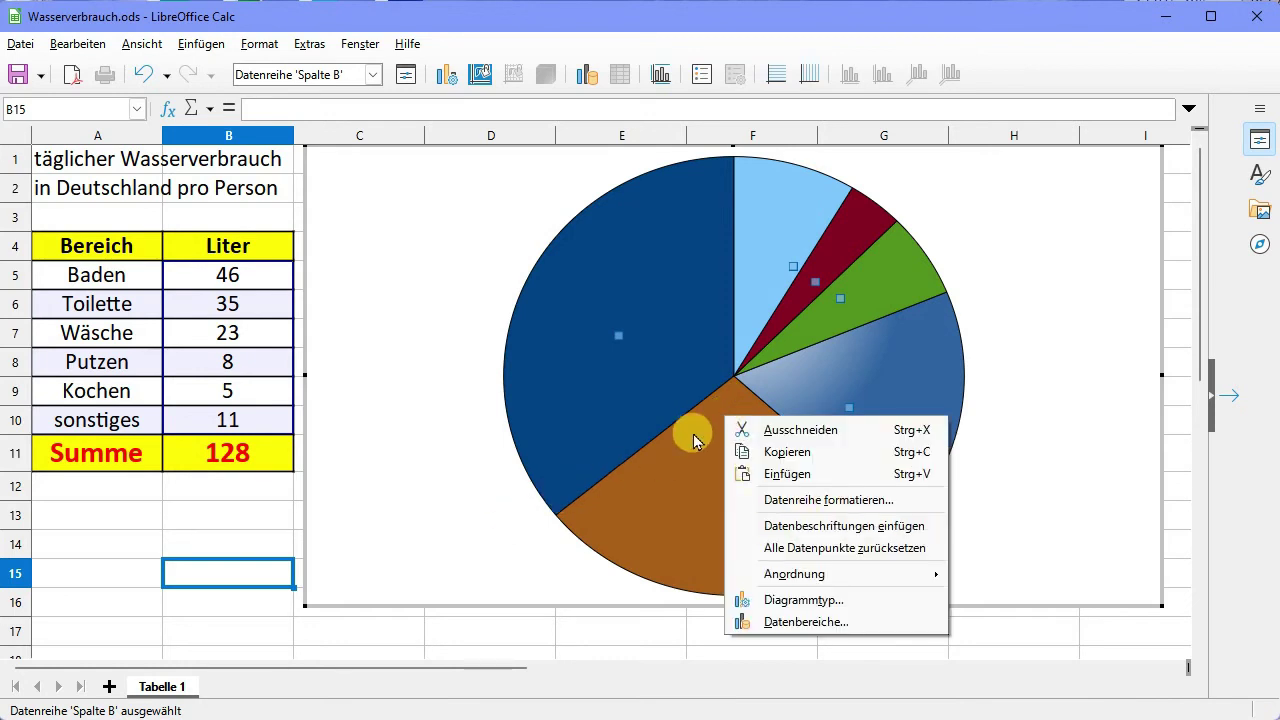
click(841, 526)
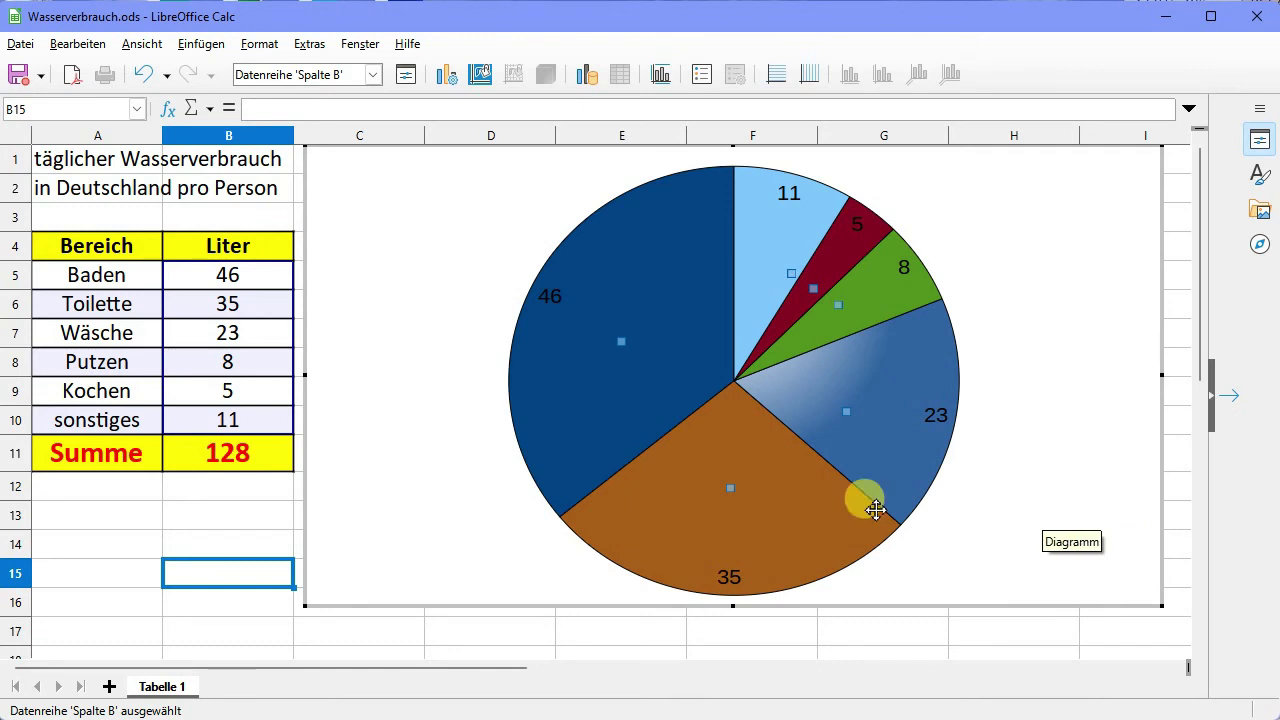
click(206, 548)
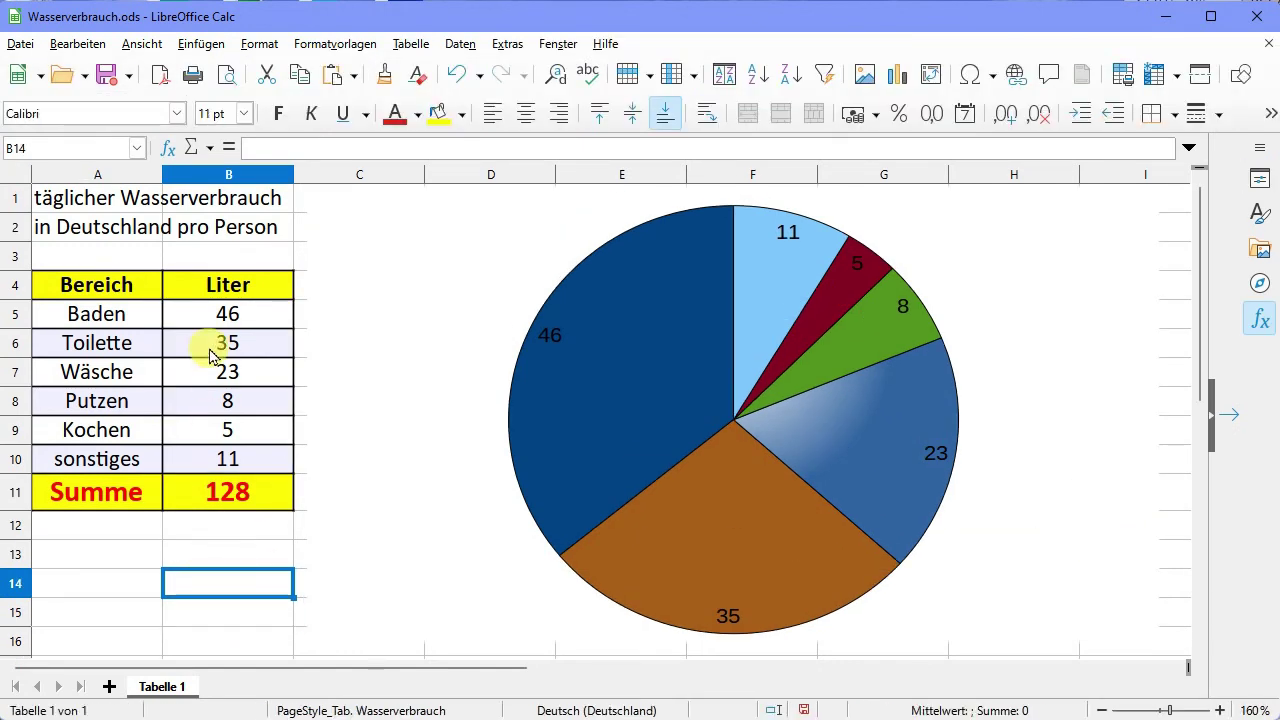
click(228, 313)
text(40)
key(Return)
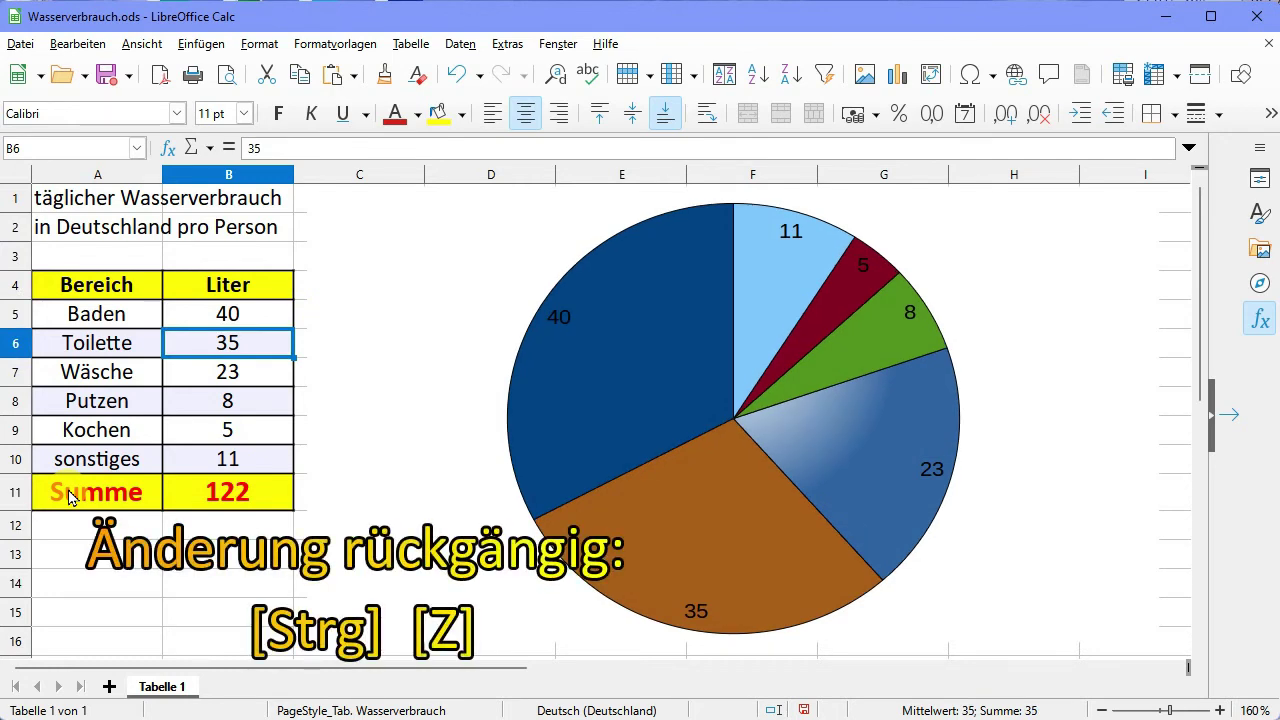
key(ctrl+z)
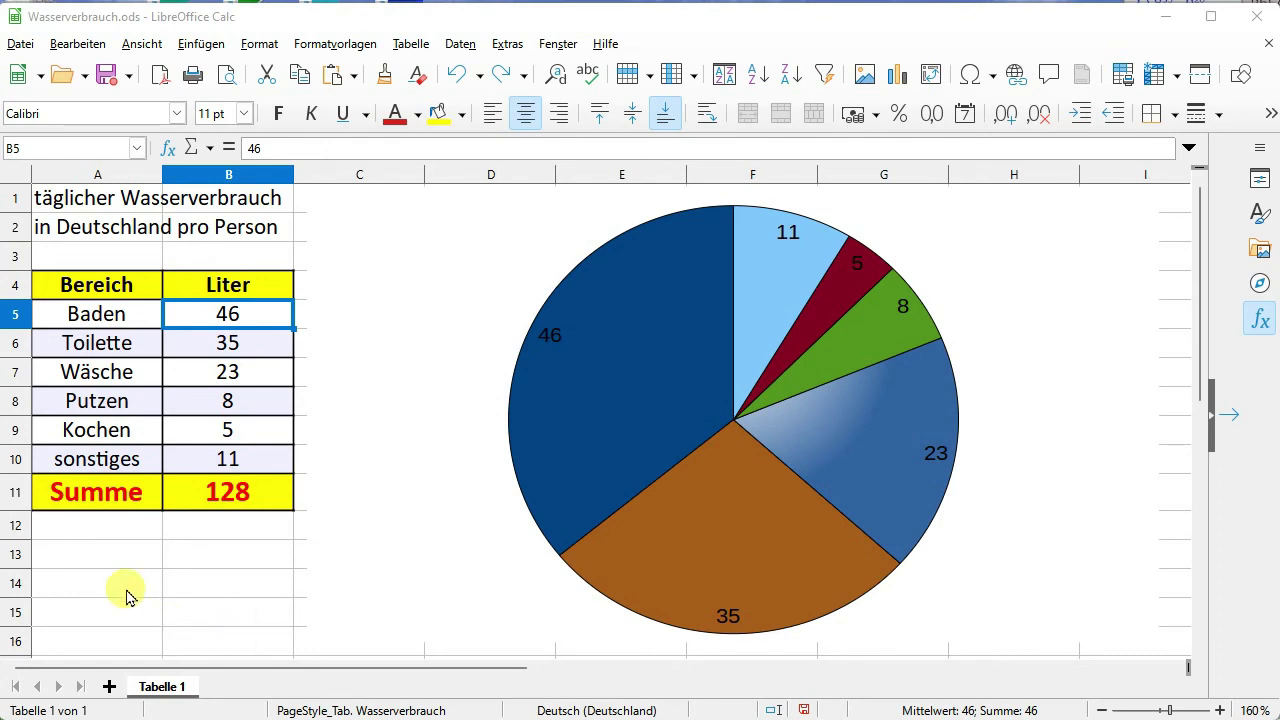
double_click(731, 446)
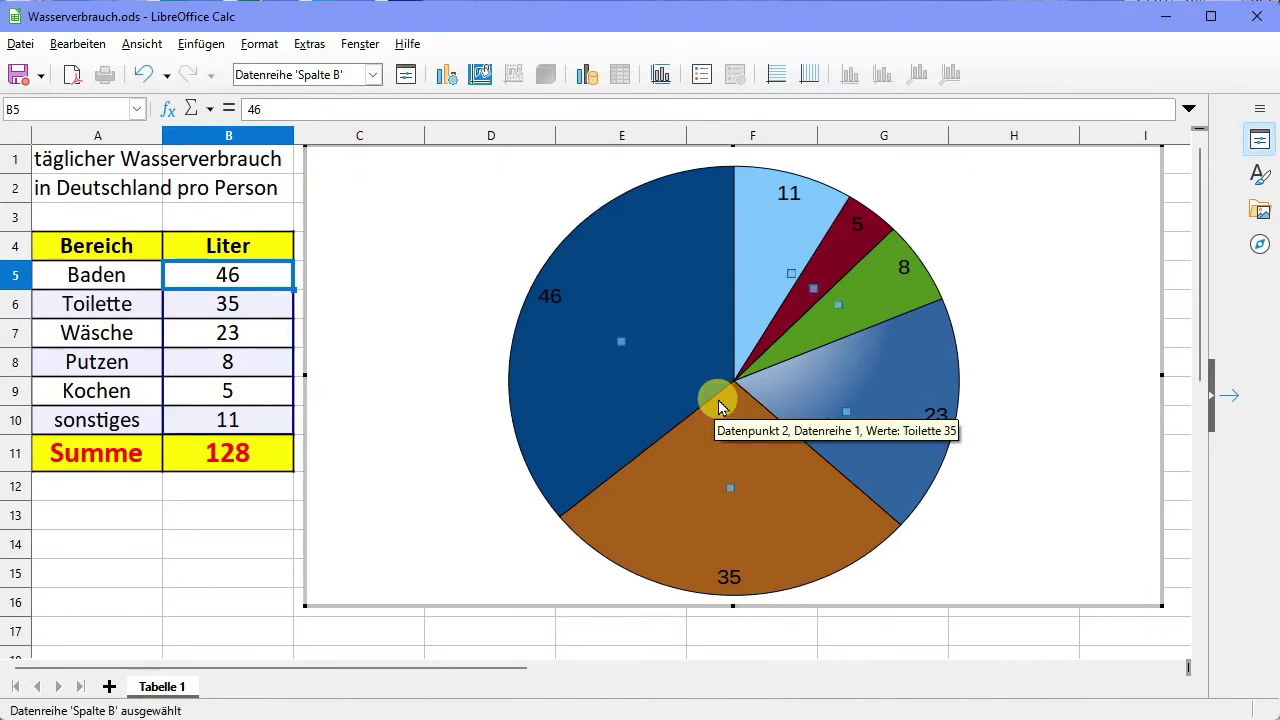
right_click(721, 406)
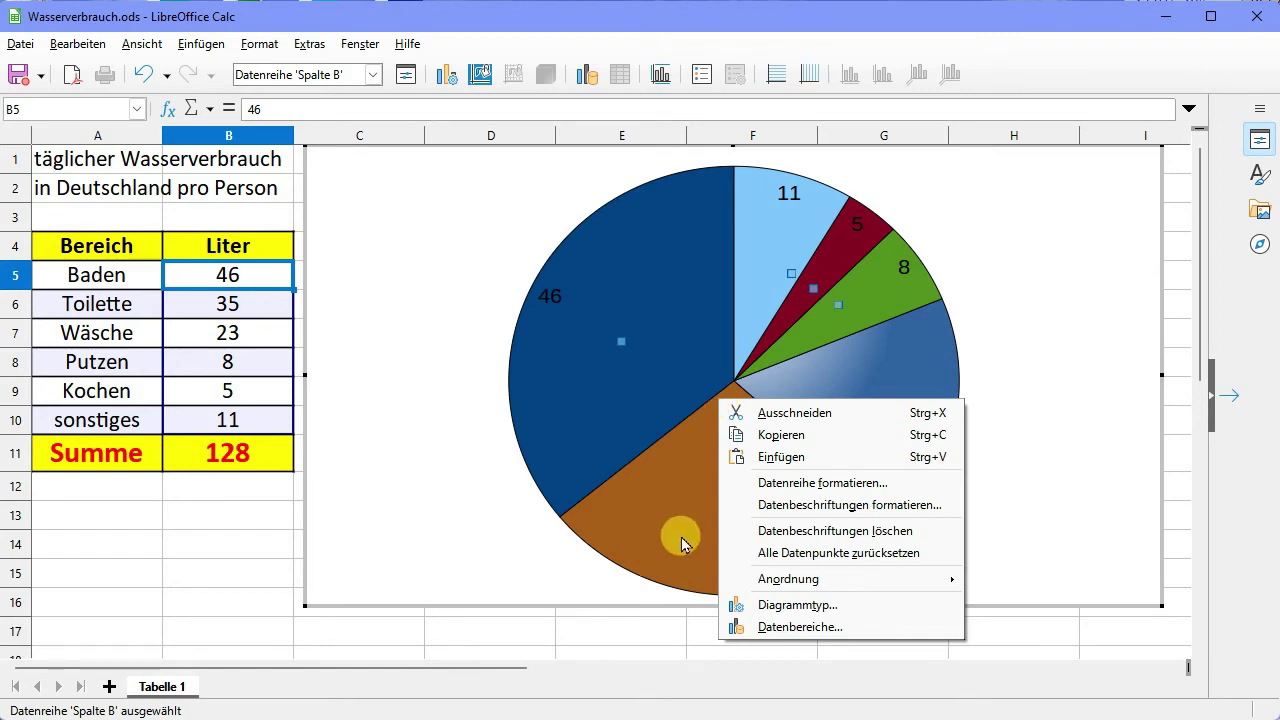
Step: Make slice labels show category and value separated by a semicolon, e.g. 'Baden; 46'
click(820, 512)
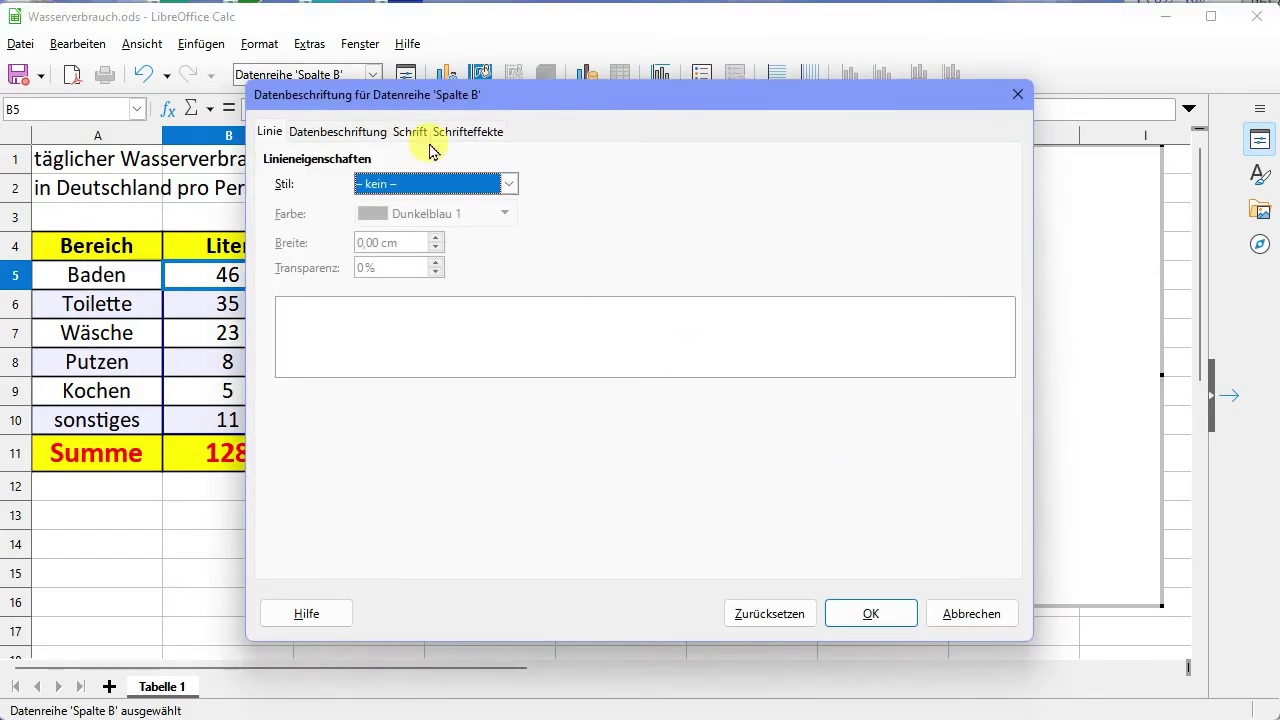
click(358, 140)
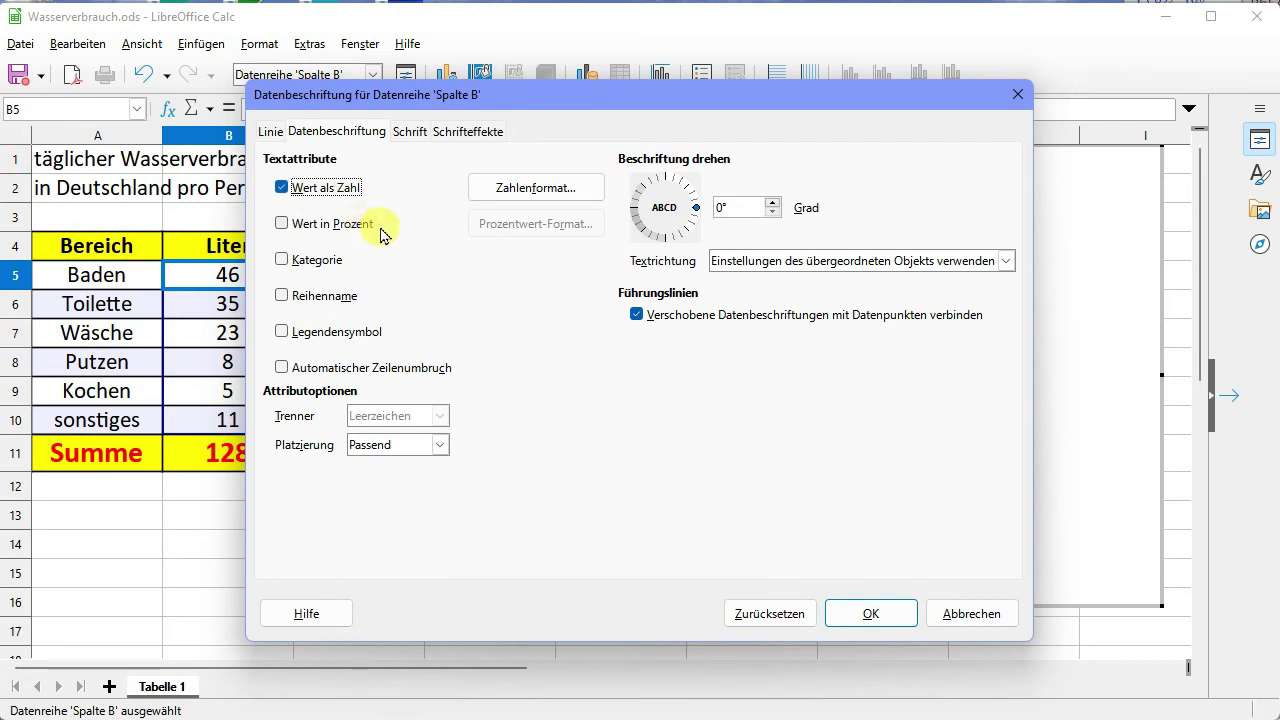
click(282, 262)
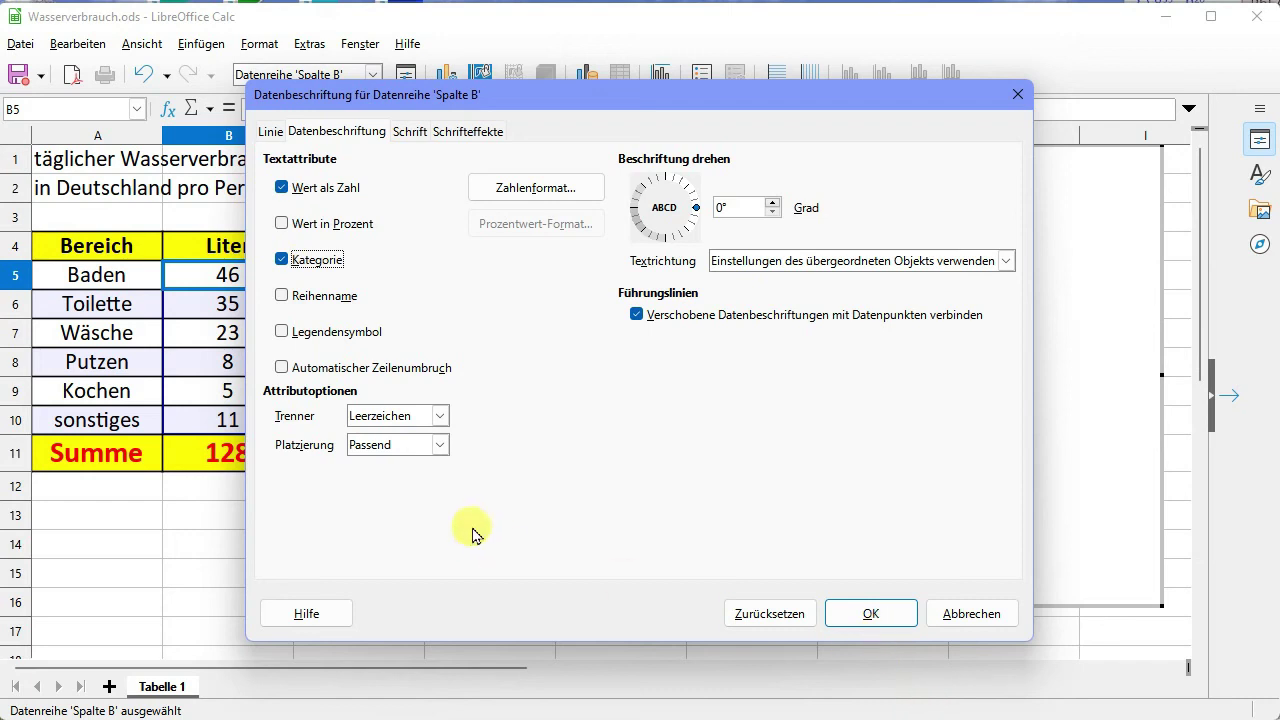
click(440, 416)
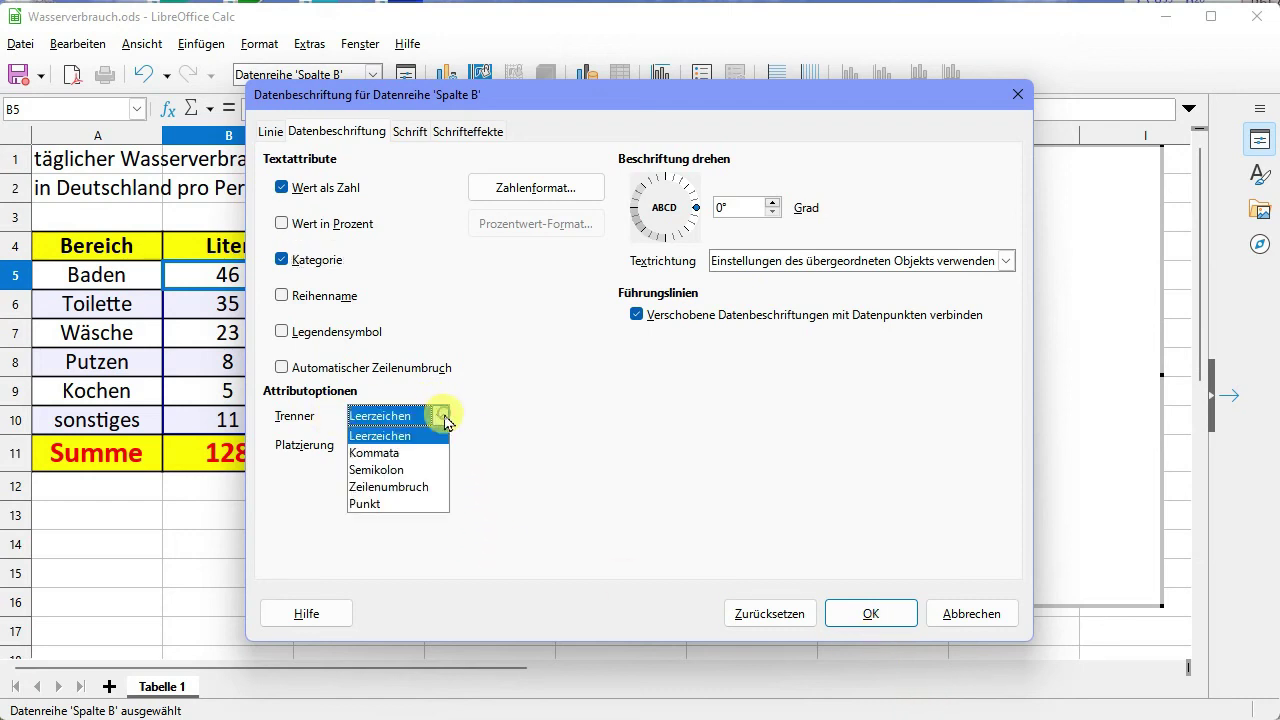
click(428, 488)
click(971, 613)
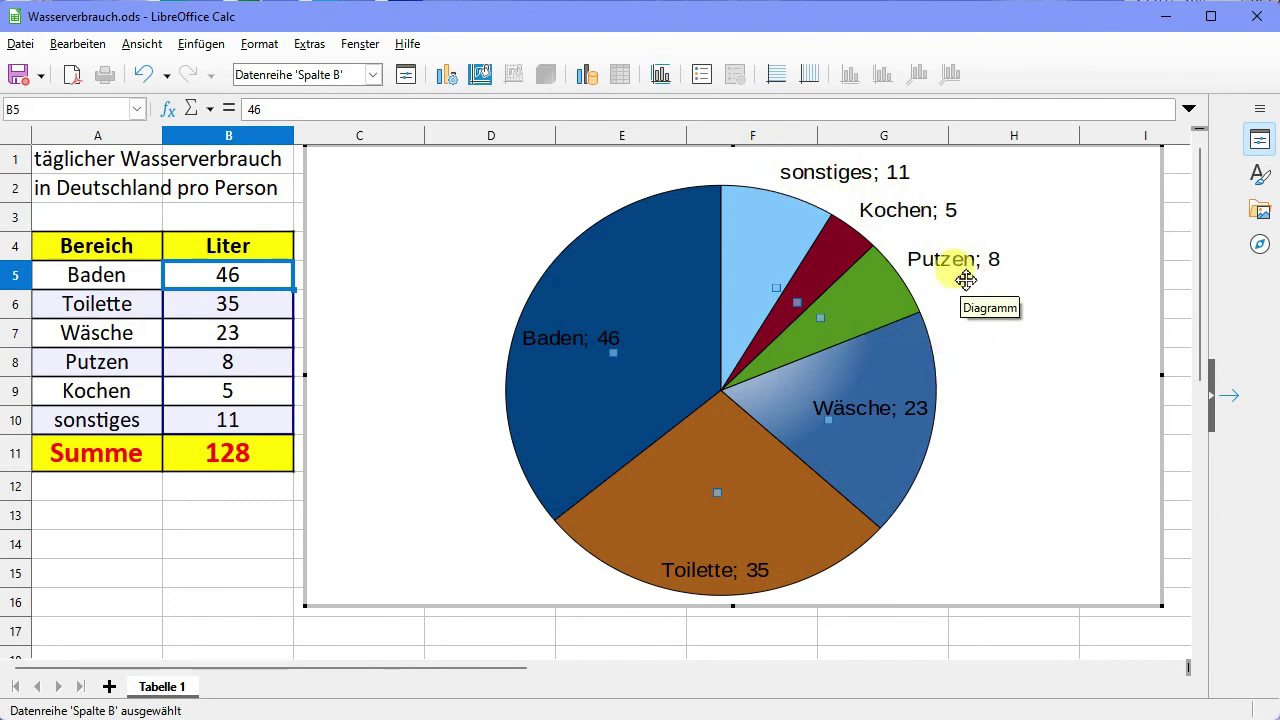
right_click(714, 470)
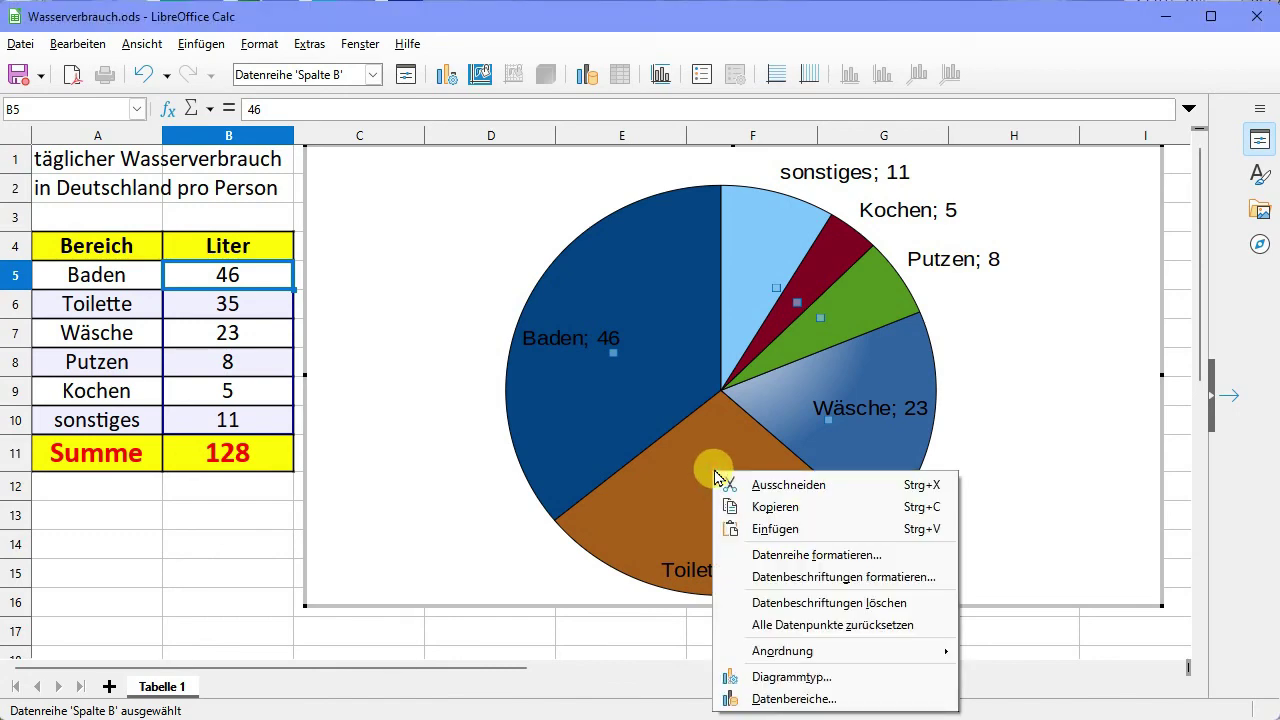
Step: Change the chart type to the 3D Ringdiagramm variant
click(804, 680)
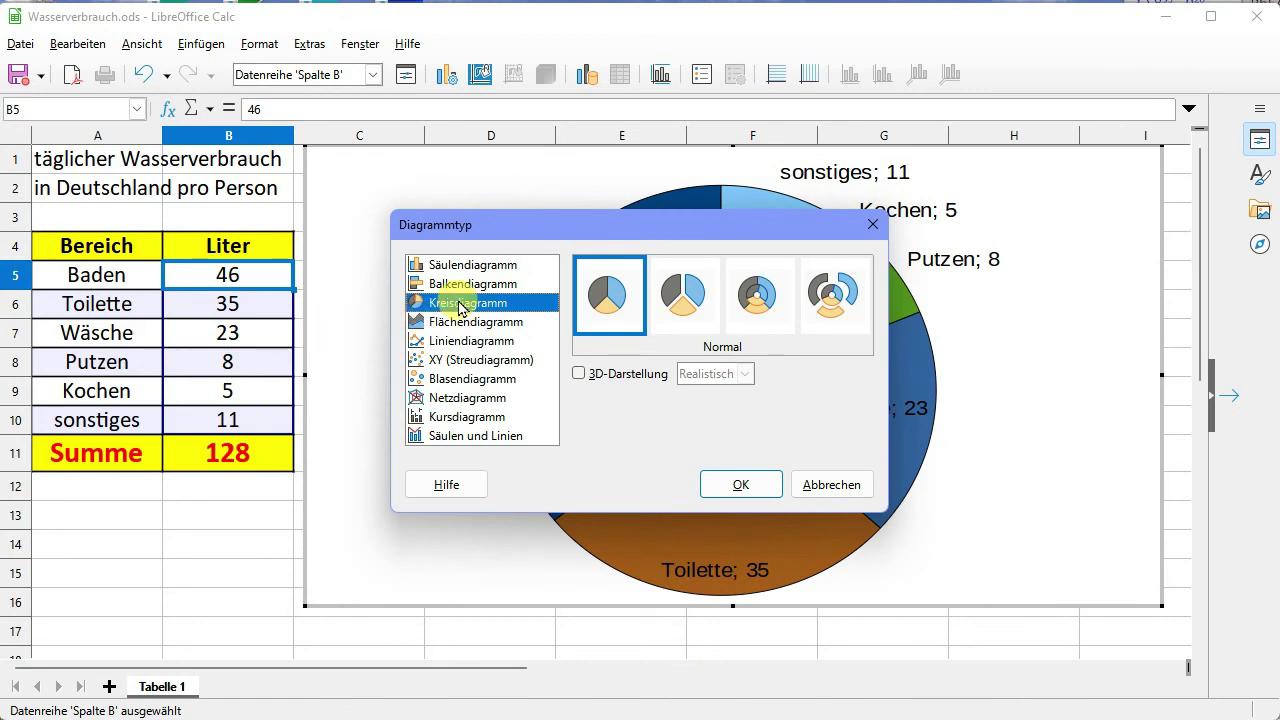
click(580, 375)
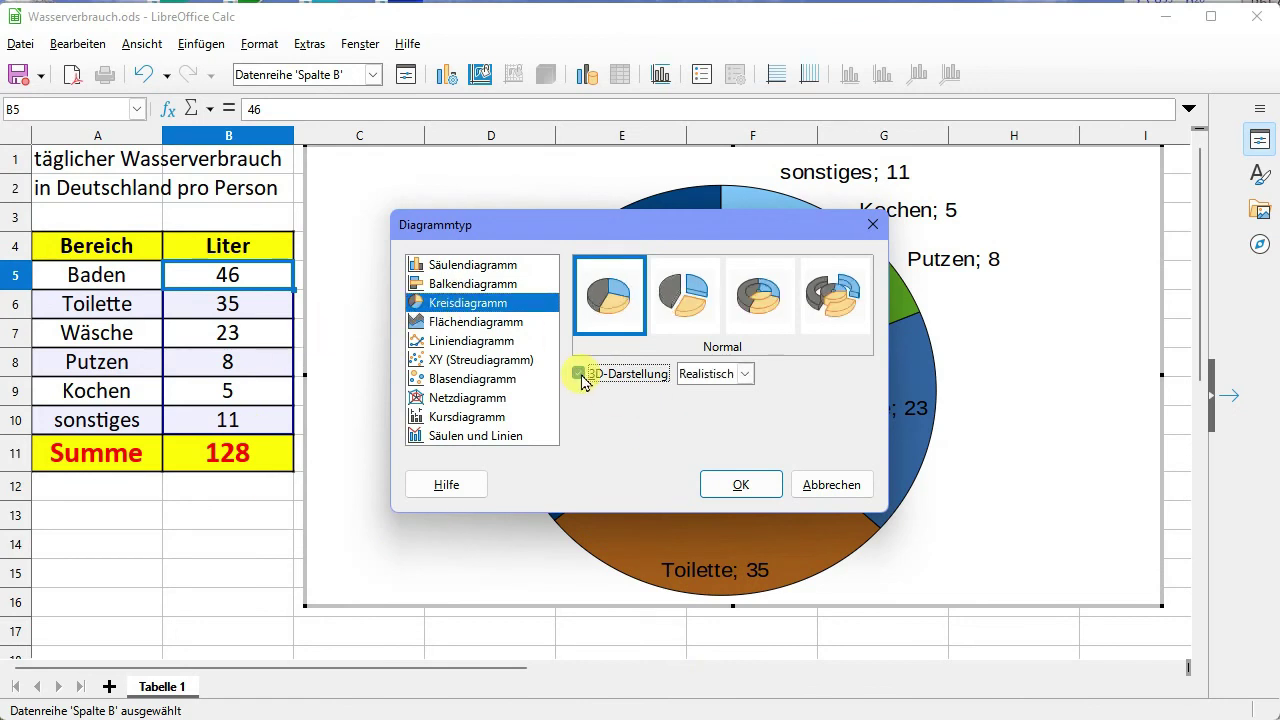
click(597, 316)
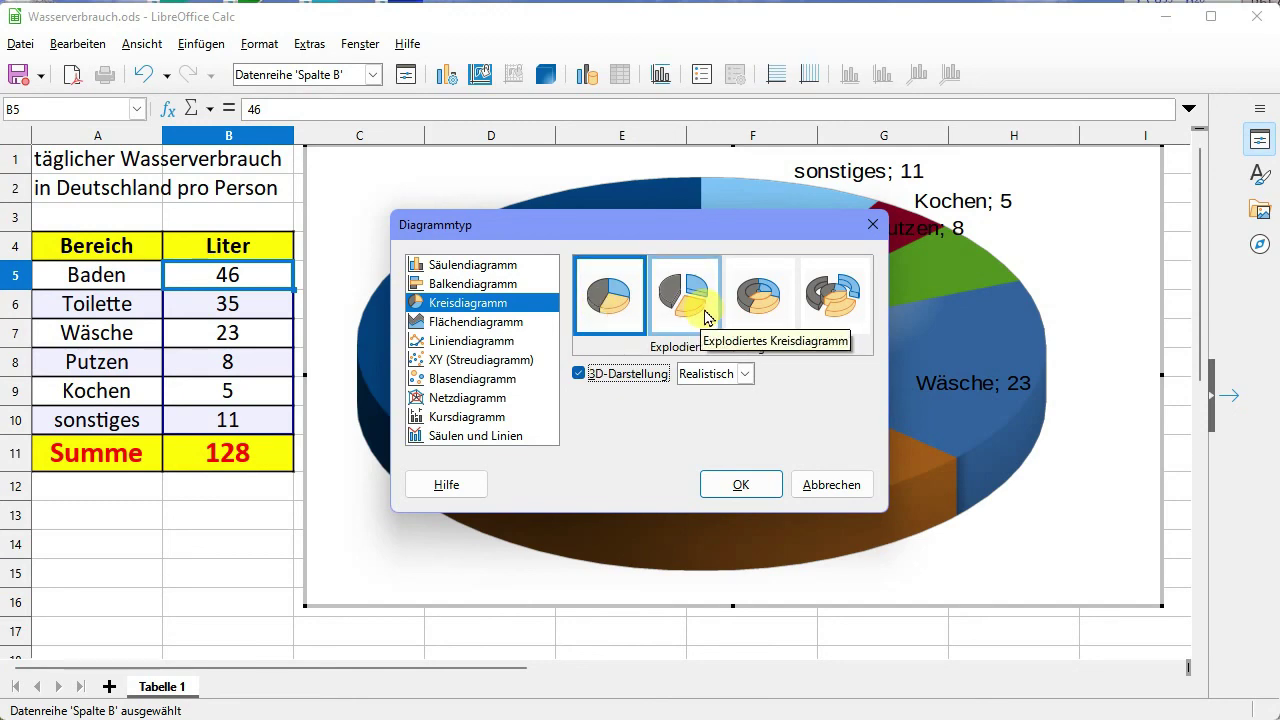
click(740, 318)
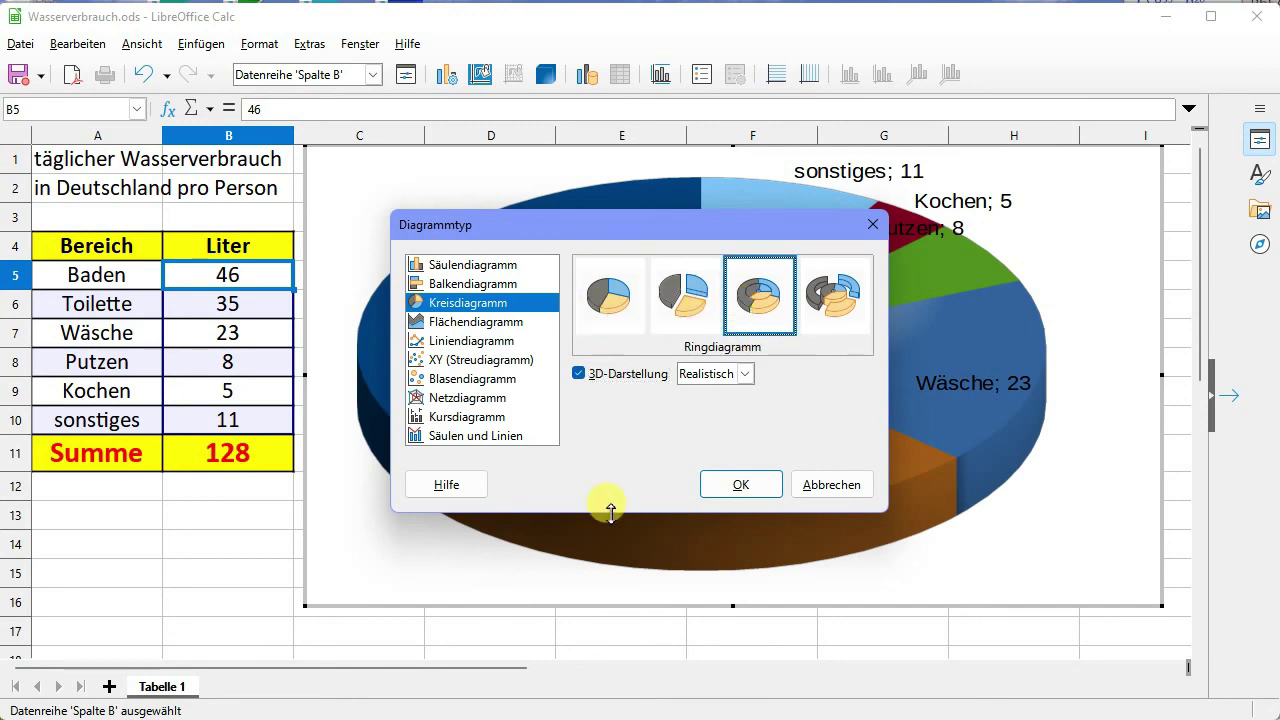
click(760, 489)
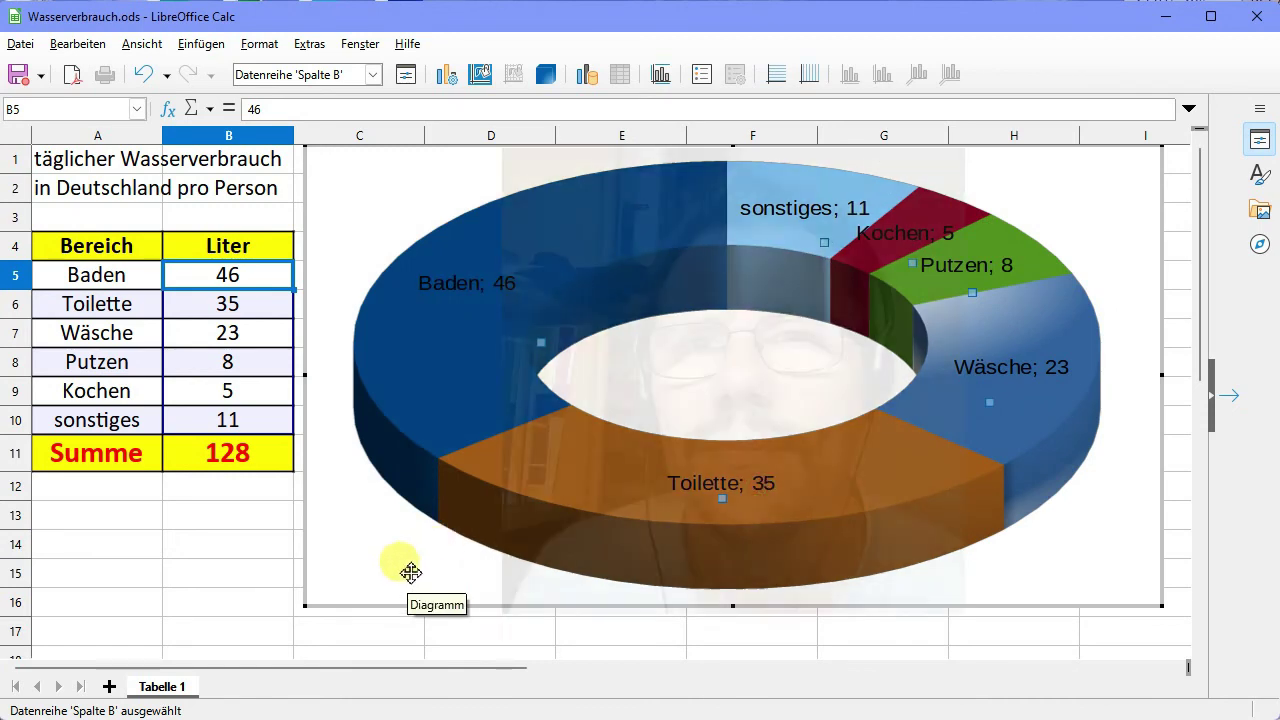